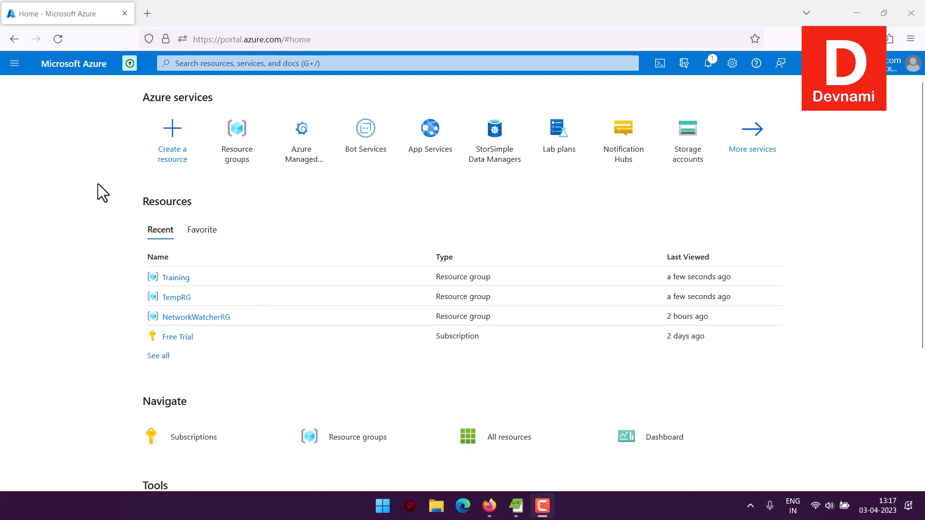
Search the marketplace for devtest labs and start creating a Microsoft DevTest Labs resource
{"action": "left_click", "coordinate": [172, 174]}
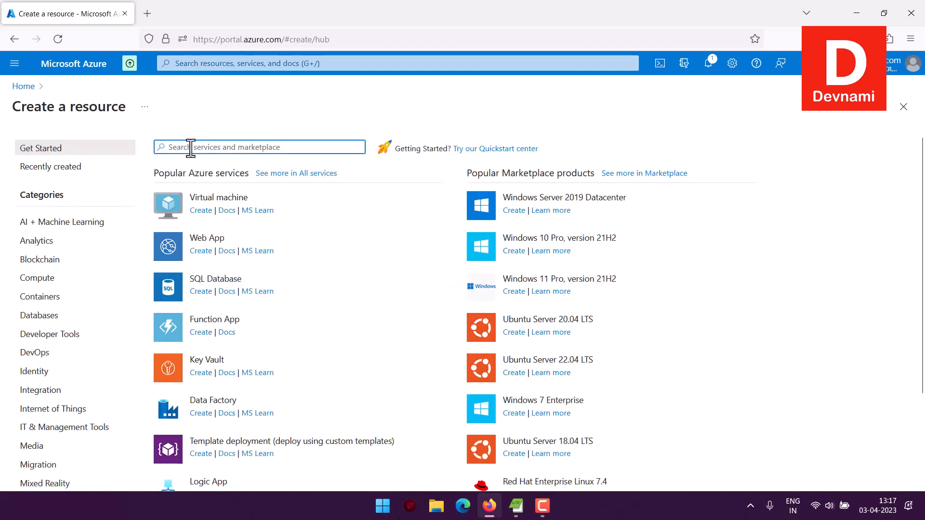
{"action": "type", "text": "DevTest"}
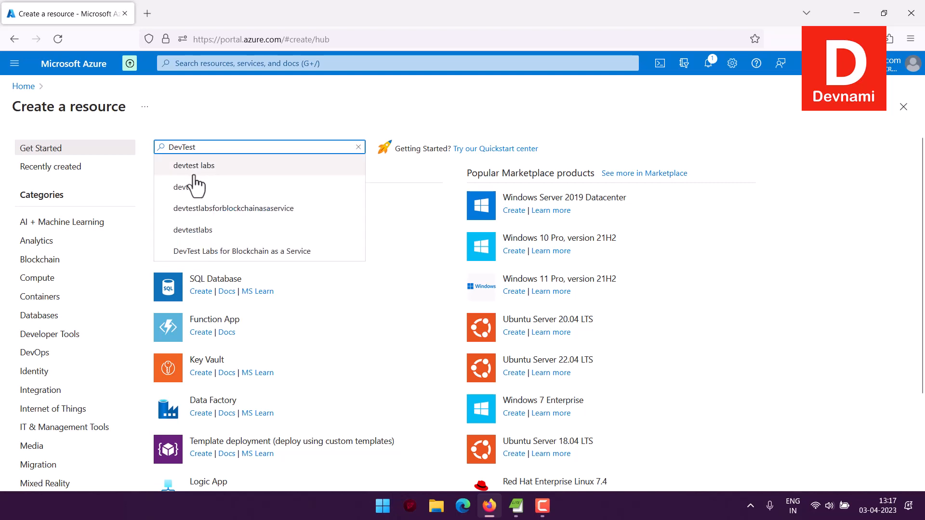
{"action": "left_click", "coordinate": [195, 166]}
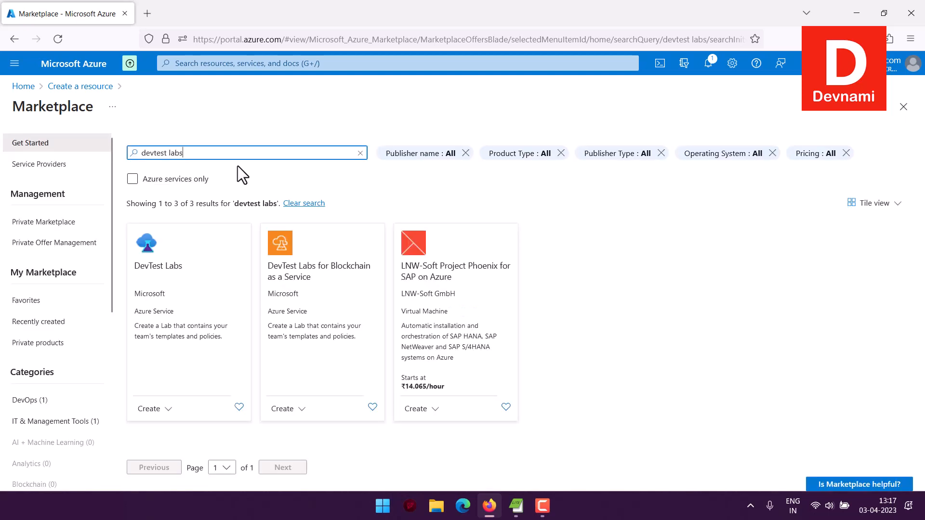
{"action": "left_click", "coordinate": [168, 411]}
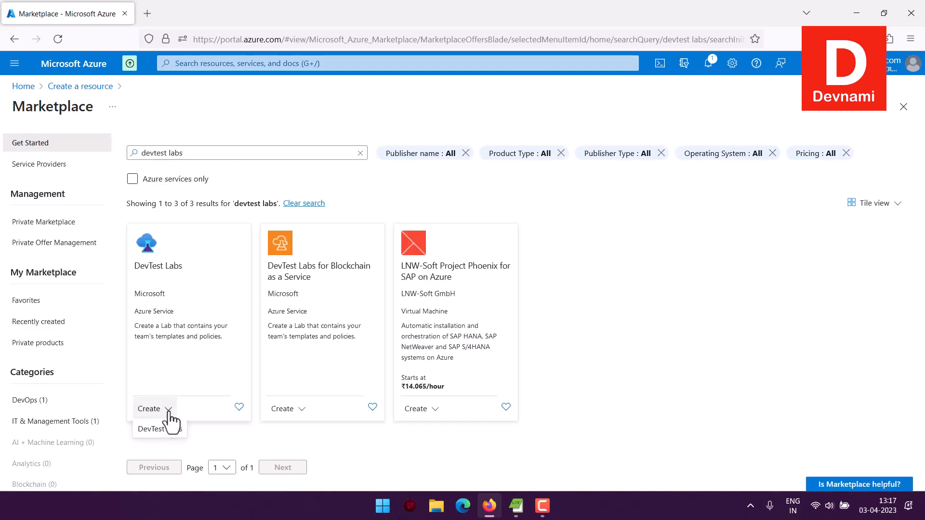
{"action": "left_click", "coordinate": [162, 432]}
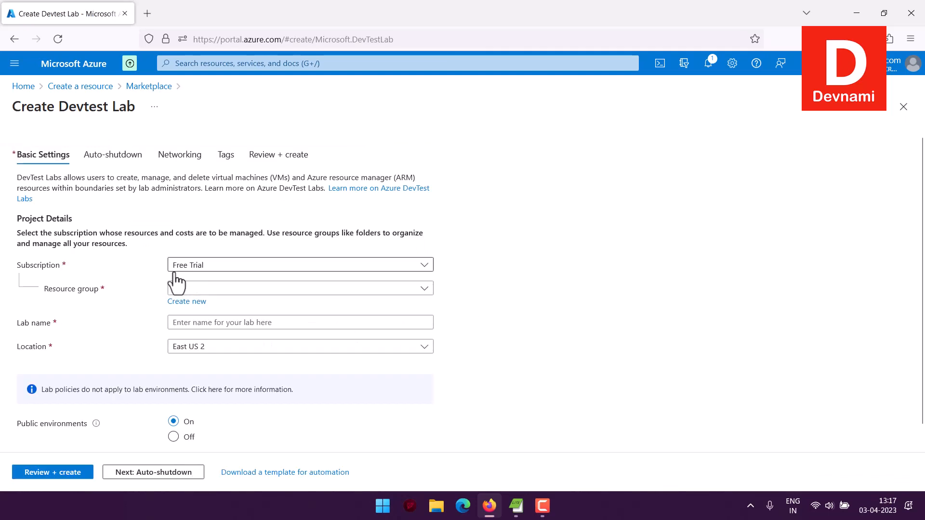
Fill in the lab's basic settings with subscription Free Trial, resource group Training and lab name Lab101
{"action": "left_click", "coordinate": [187, 271]}
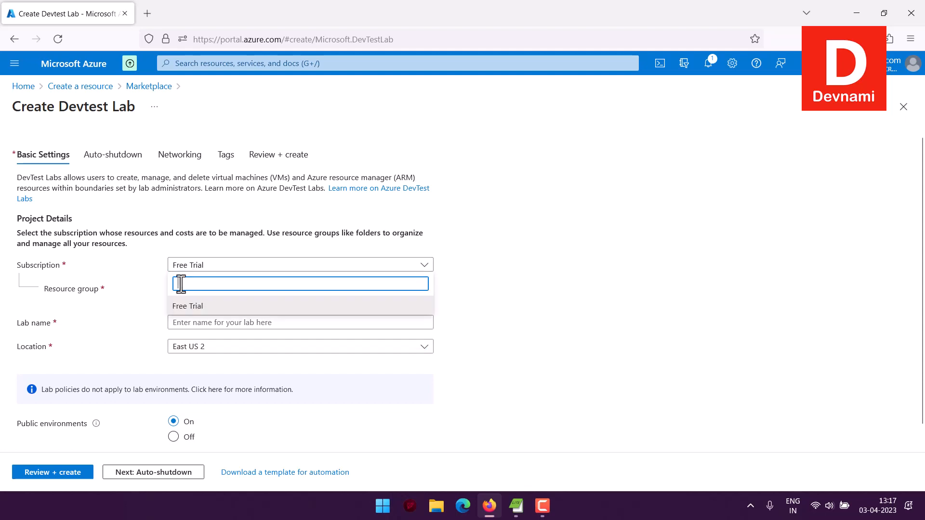
{"action": "left_click", "coordinate": [190, 304]}
{"action": "left_click", "coordinate": [206, 289]}
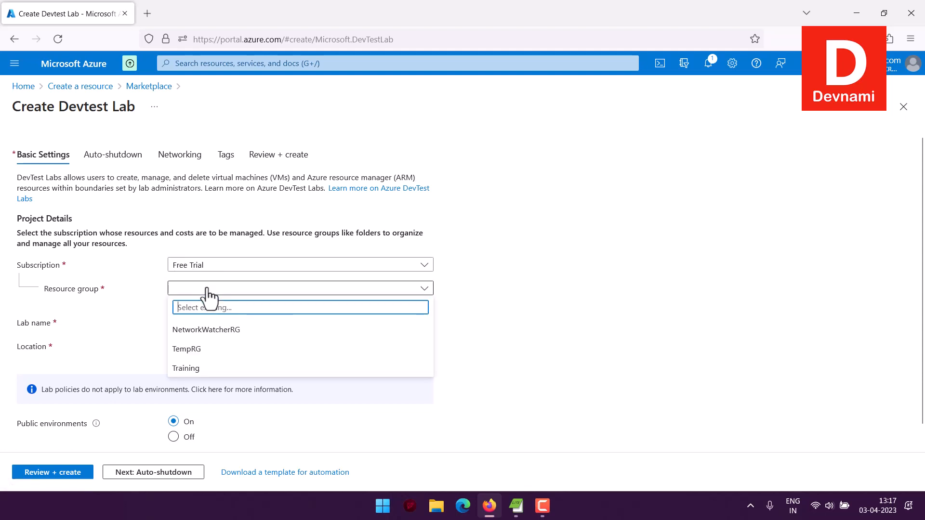
{"action": "left_click", "coordinate": [191, 371]}
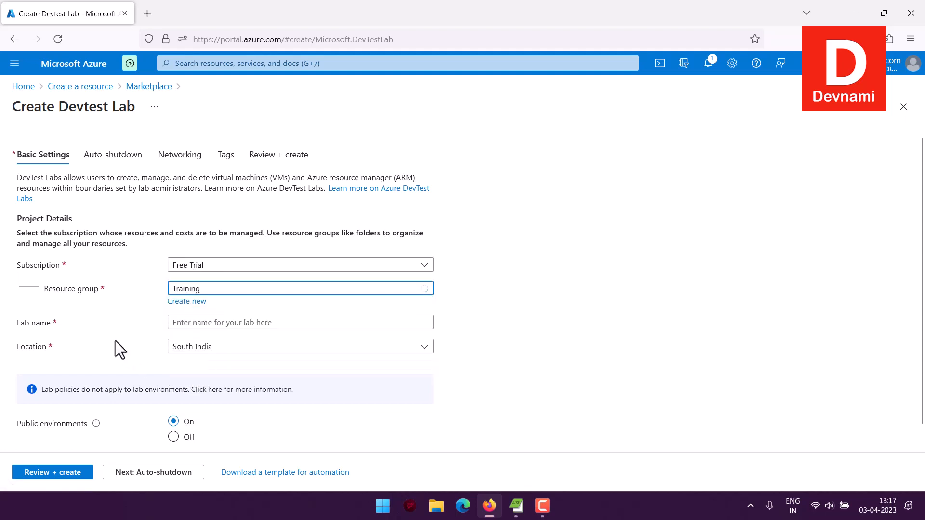
{"action": "left_click", "coordinate": [206, 324]}
{"action": "type", "text": "L"}
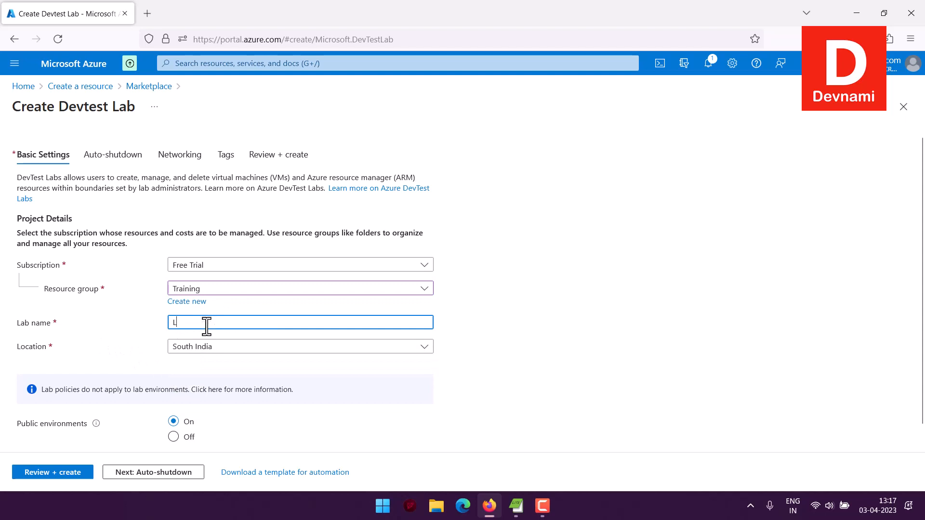
{"action": "type", "text": "ab101"}
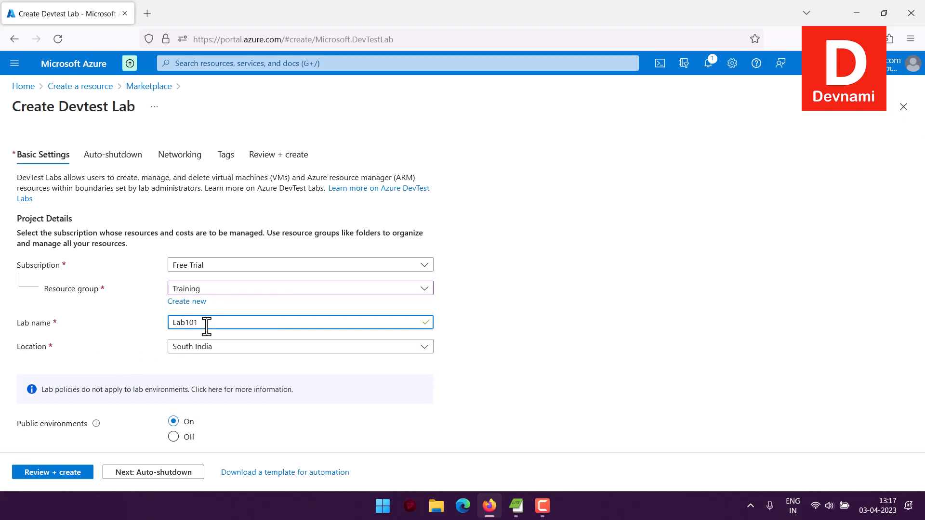
{"action": "scroll", "coordinate": [12, 340], "scroll_direction": "down", "scroll_amount": 1}
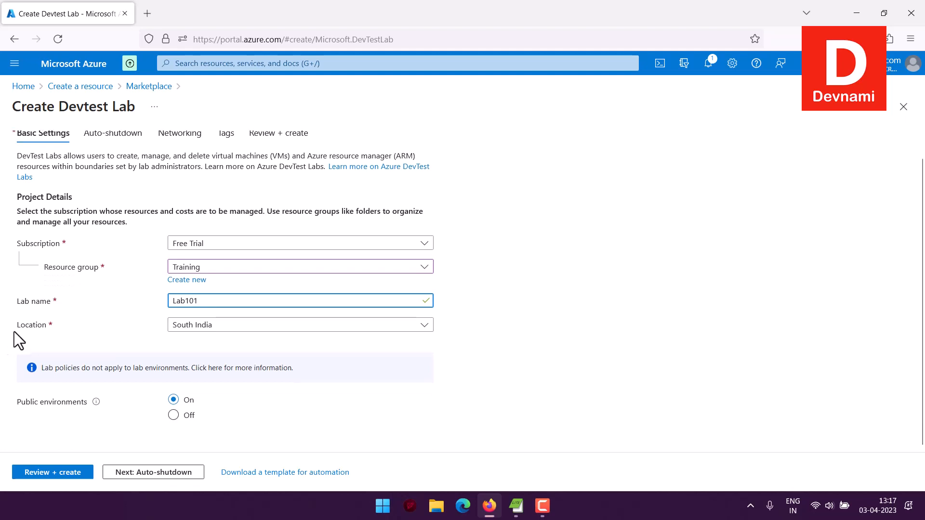
{"action": "left_click", "coordinate": [195, 332]}
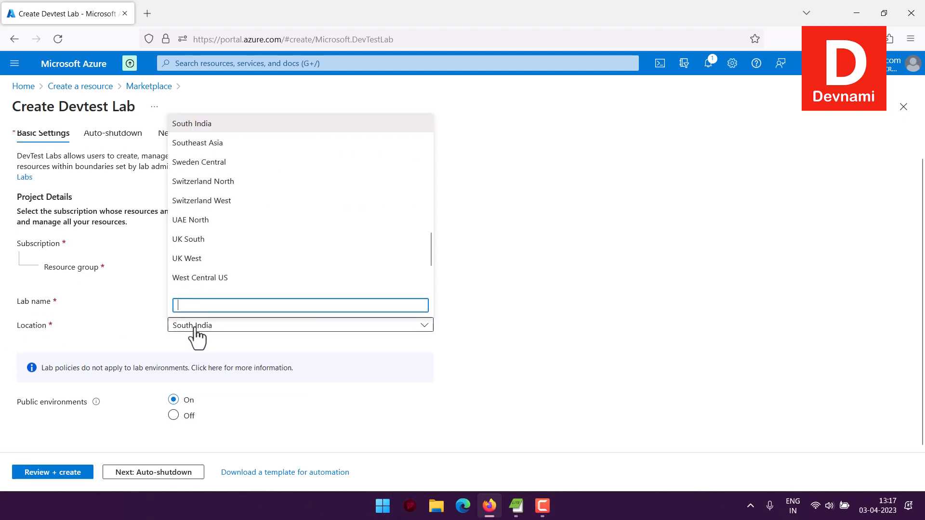
{"action": "left_click", "coordinate": [130, 336]}
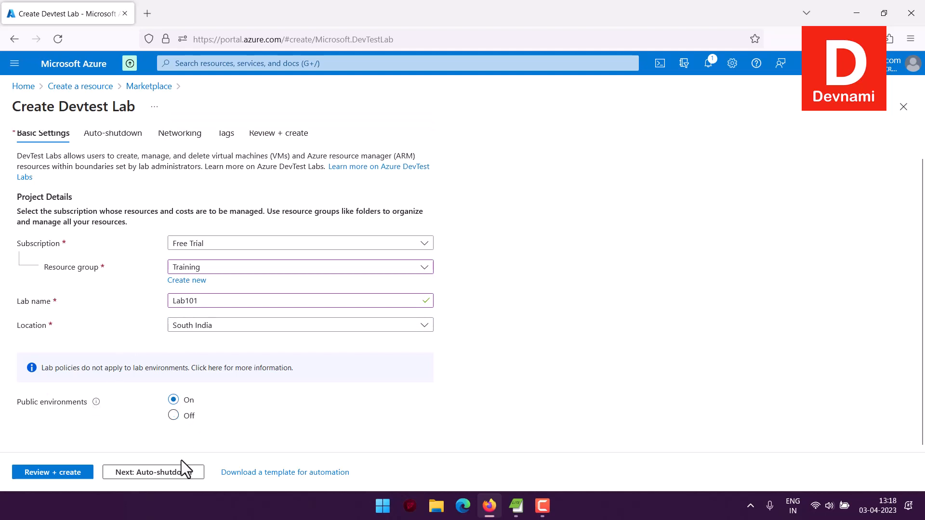
Look through the new lab's auto-shutdown, networking and tags settings
{"action": "left_click", "coordinate": [169, 477]}
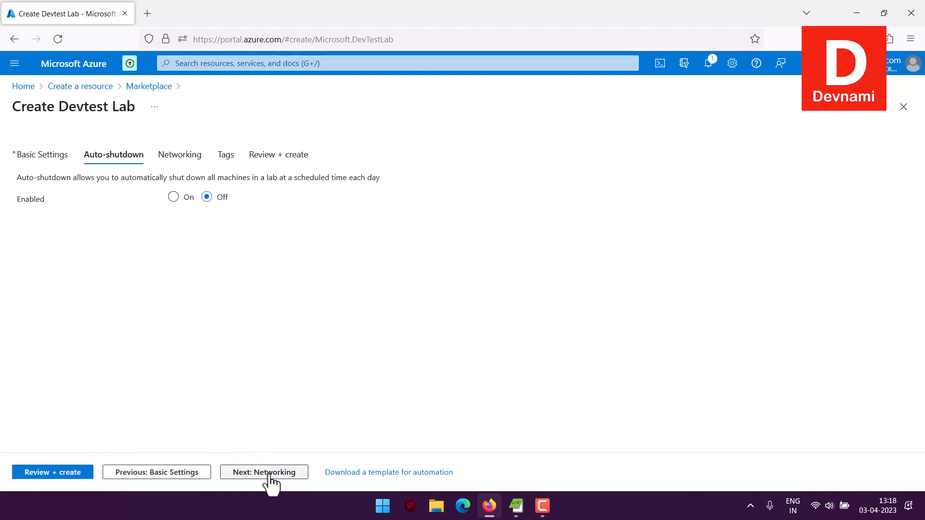
{"action": "left_click", "coordinate": [267, 473]}
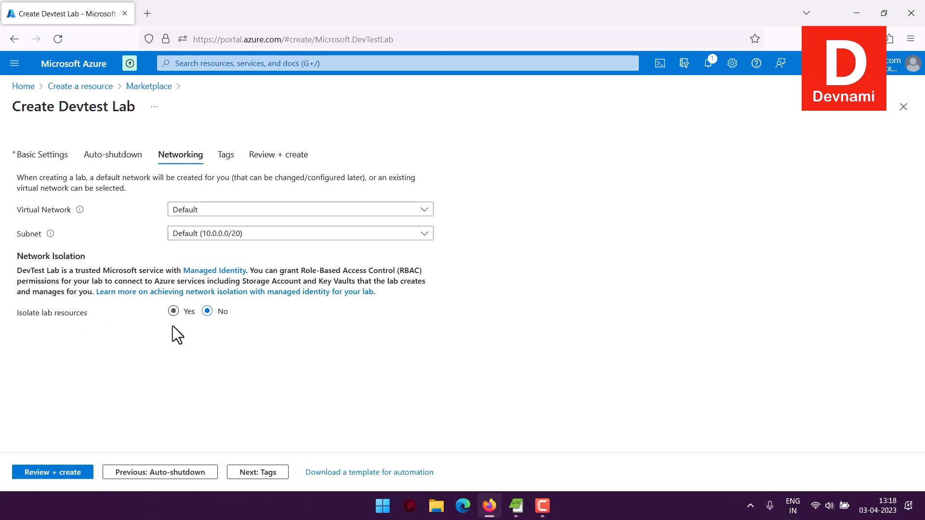
{"action": "left_click", "coordinate": [253, 475]}
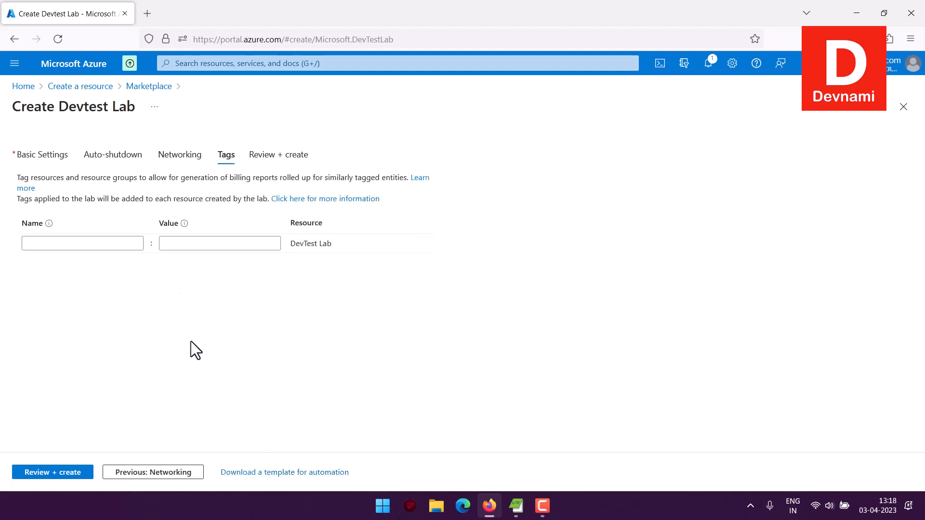
{"action": "left_click", "coordinate": [91, 243]}
{"action": "left_click", "coordinate": [170, 244]}
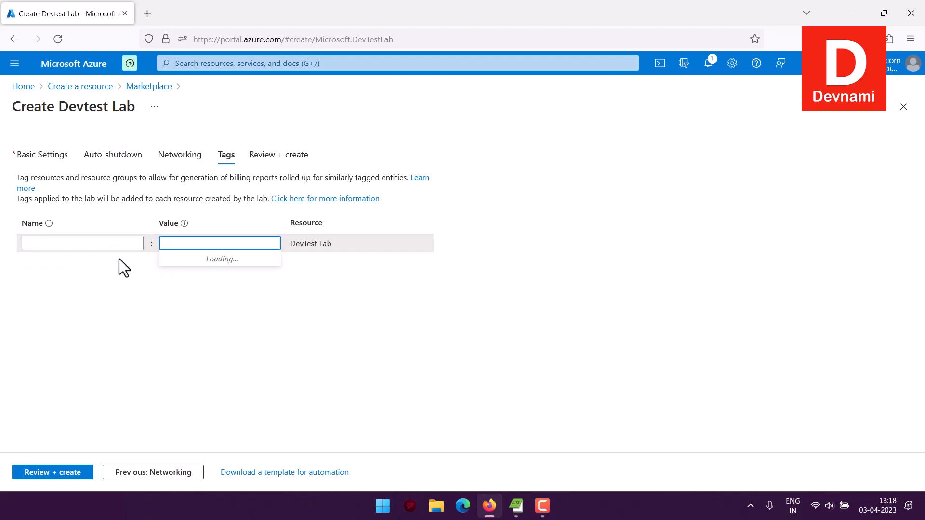
{"action": "left_click", "coordinate": [140, 329]}
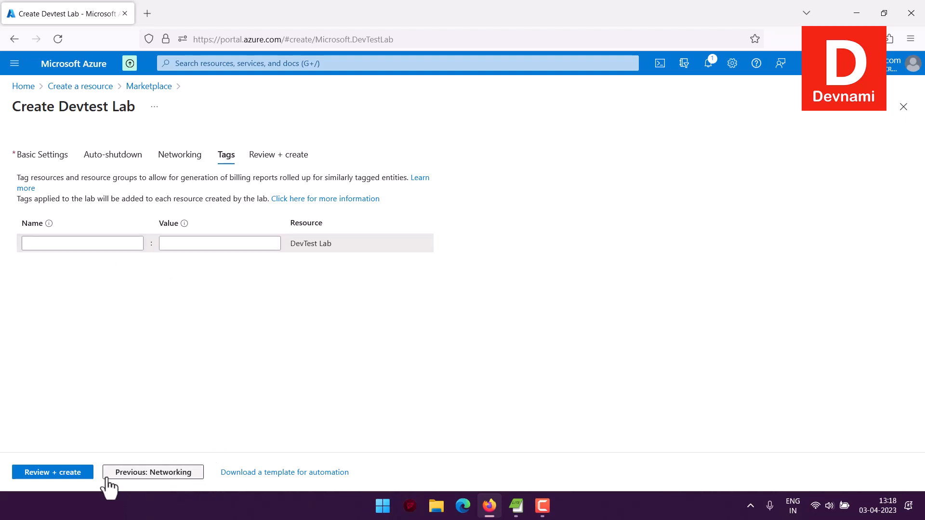
Review the lab's configuration summary, create the lab and open the deployed resource
{"action": "left_click", "coordinate": [269, 155]}
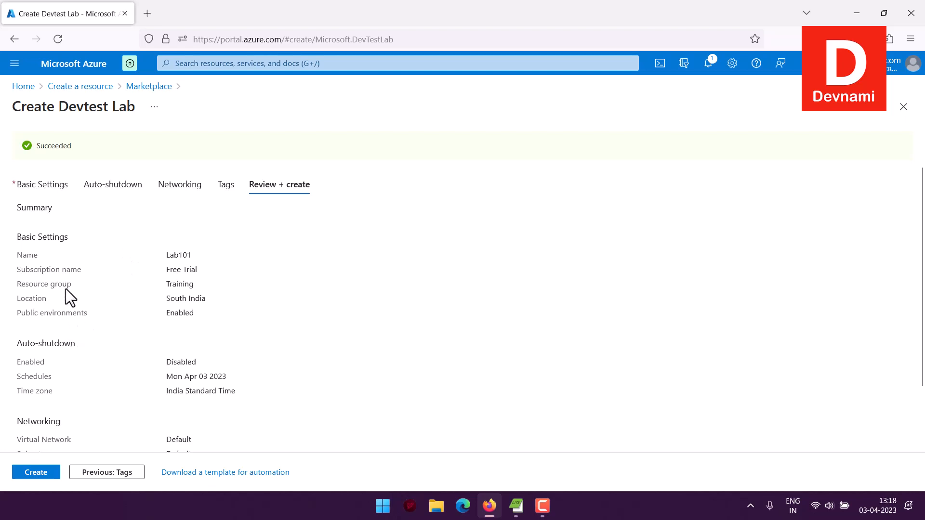
{"action": "scroll", "coordinate": [89, 311], "scroll_direction": "down", "scroll_amount": 2}
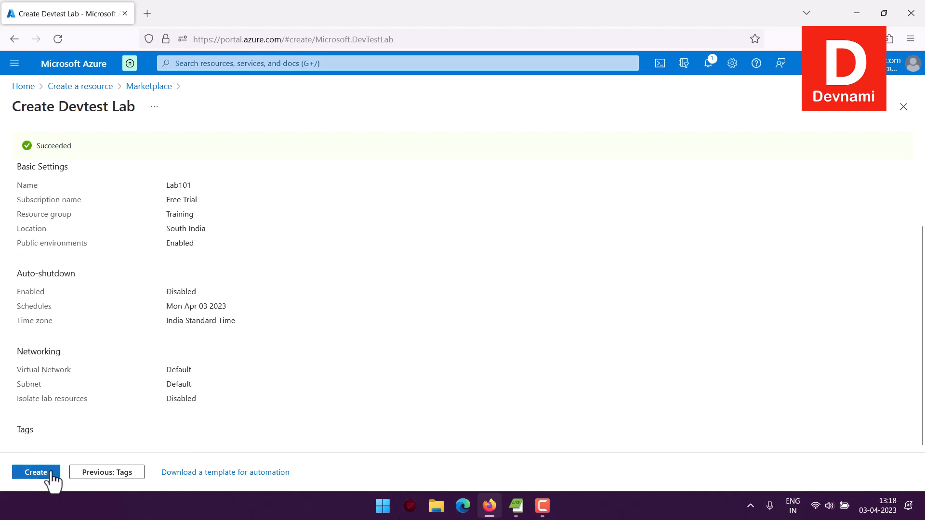
{"action": "left_click", "coordinate": [36, 472]}
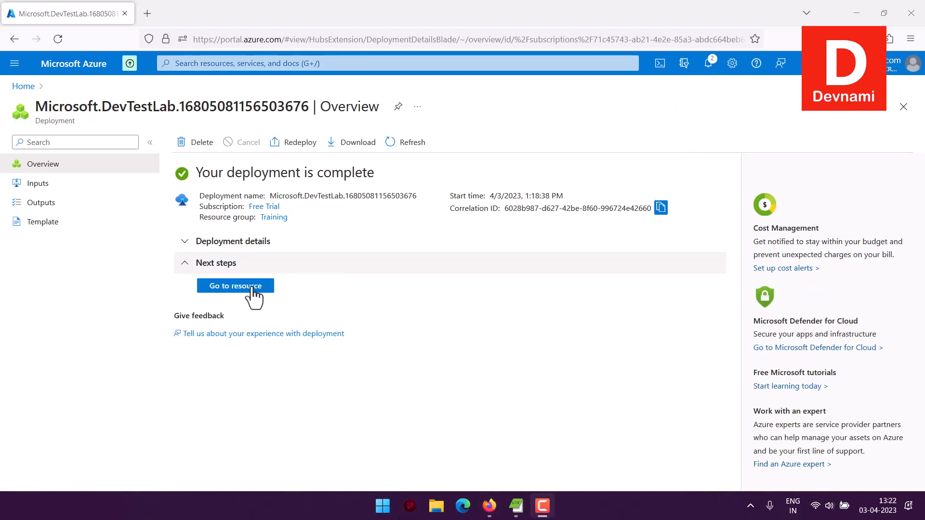
{"action": "left_click", "coordinate": [237, 286]}
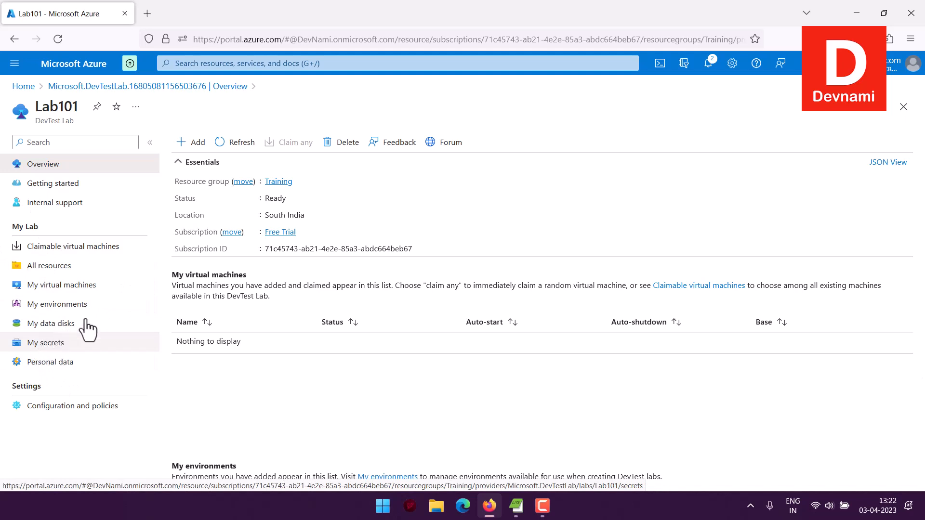
Examine Lab101's claimable virtual machines, own virtual machines, data disks and personal data information
{"action": "left_click", "coordinate": [52, 247]}
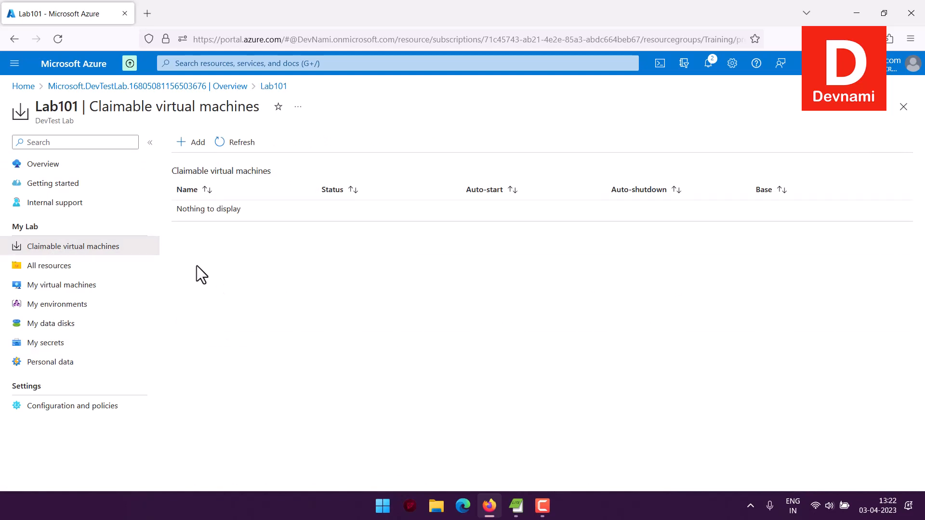
{"action": "left_click", "coordinate": [91, 287]}
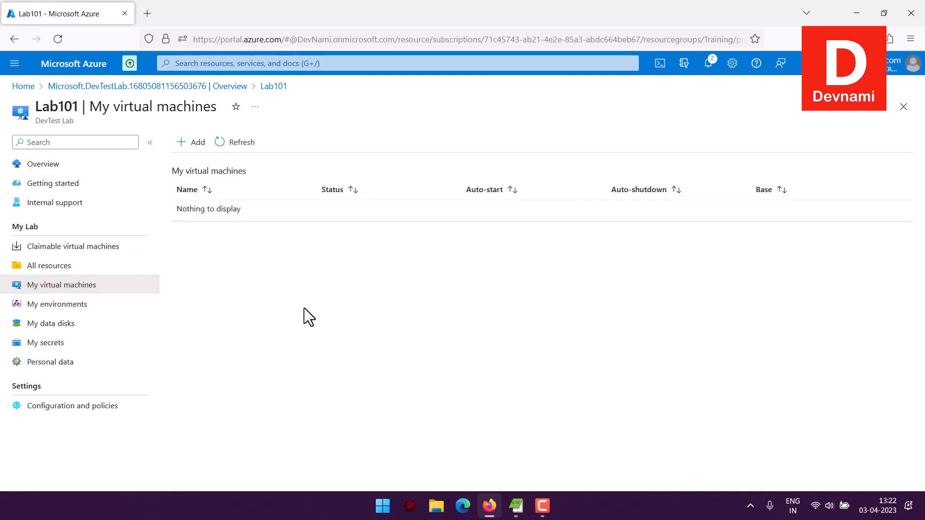
{"action": "left_click", "coordinate": [87, 331]}
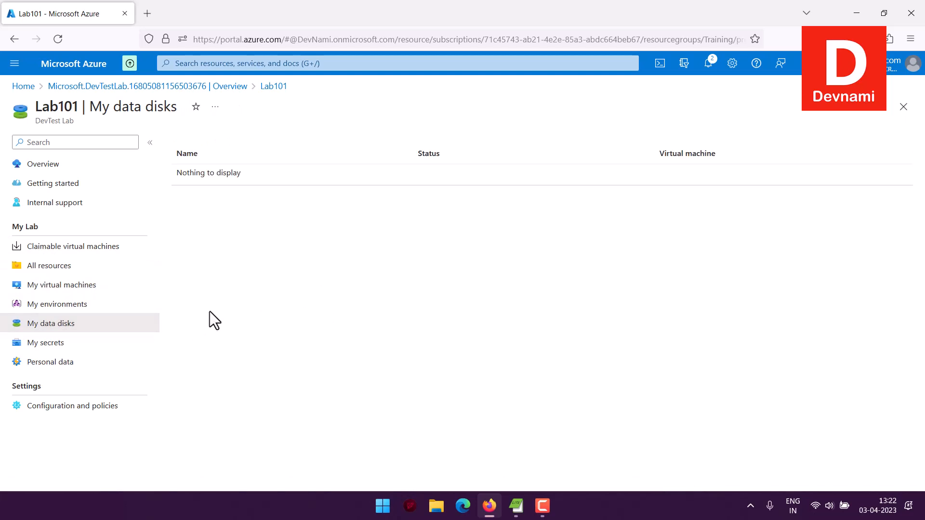
{"action": "left_click", "coordinate": [57, 363]}
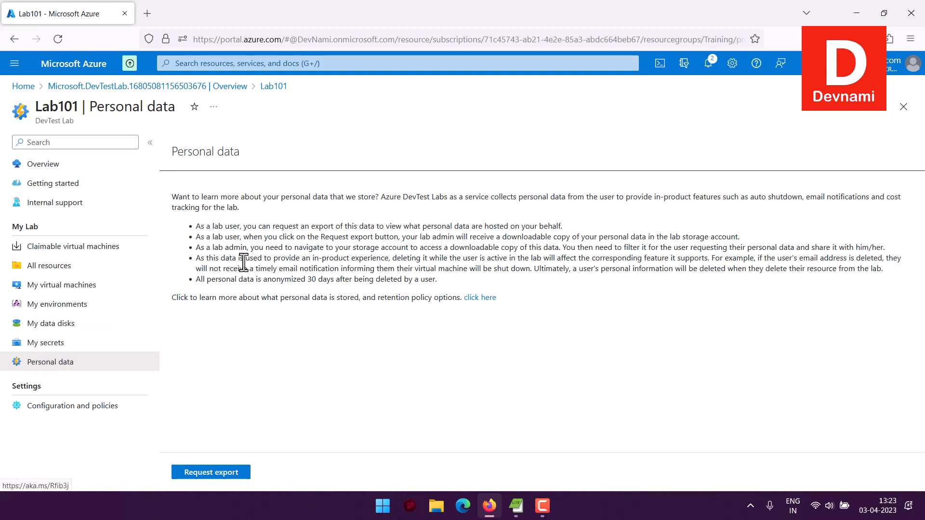
{"action": "left_click_drag", "start_coordinate": [262, 226], "coordinate": [541, 285]}
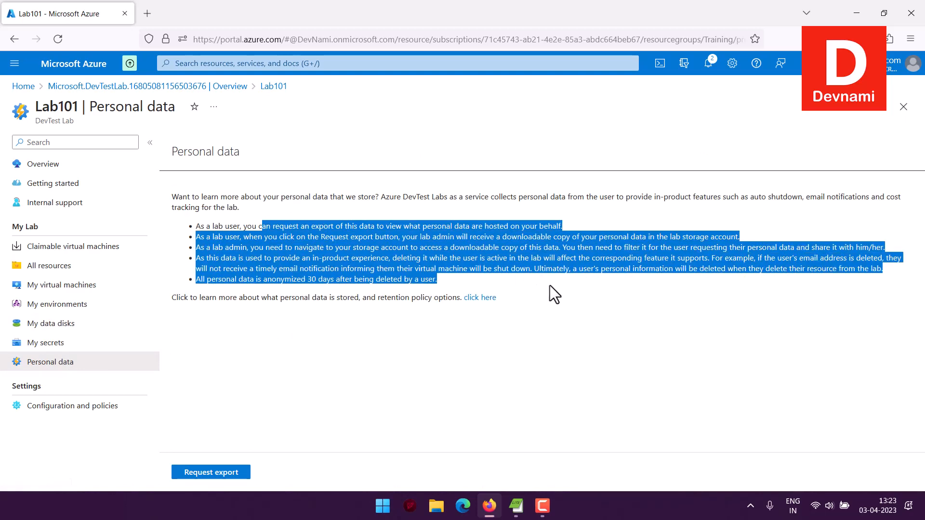
{"action": "left_click", "coordinate": [550, 285]}
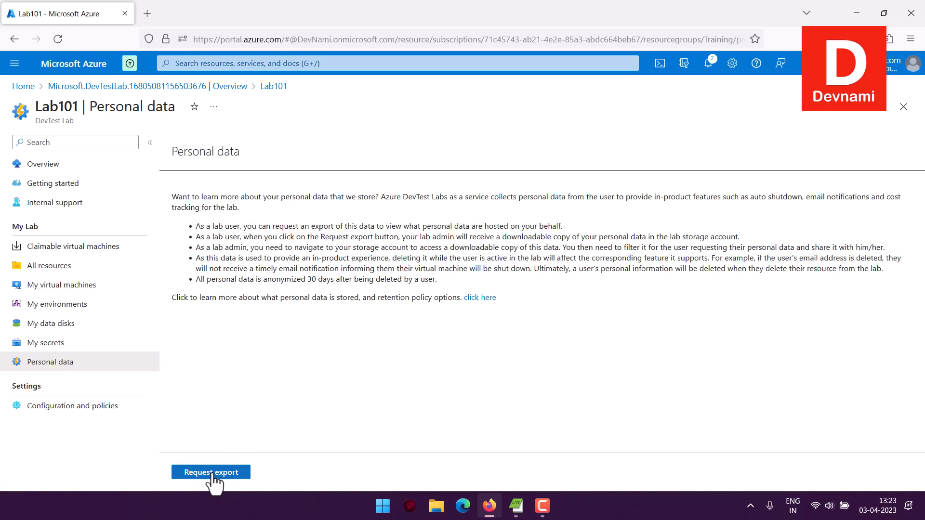
Start adding a resource from Lab101's overview, browse the available bases and choose Ubuntu Server 20.04 LTS for the new virtual machine
{"action": "left_click", "coordinate": [68, 169]}
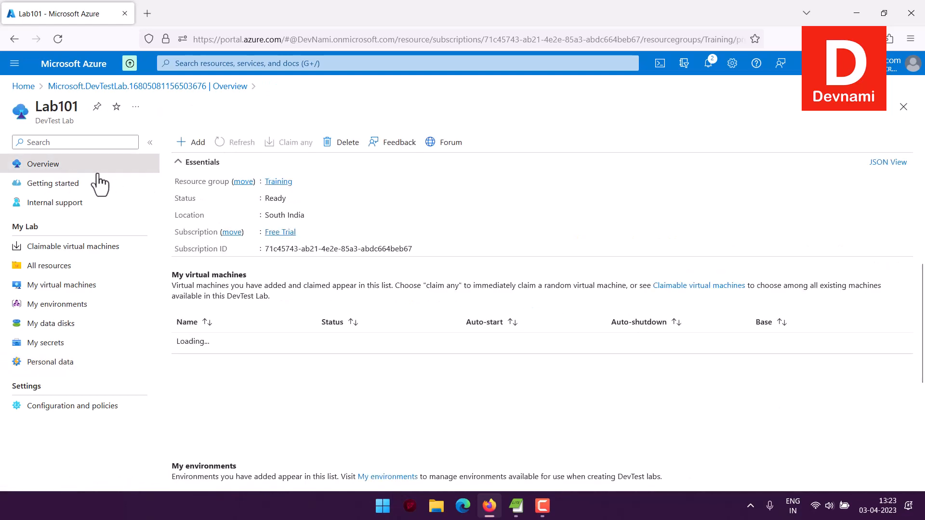
{"action": "left_click", "coordinate": [190, 141]}
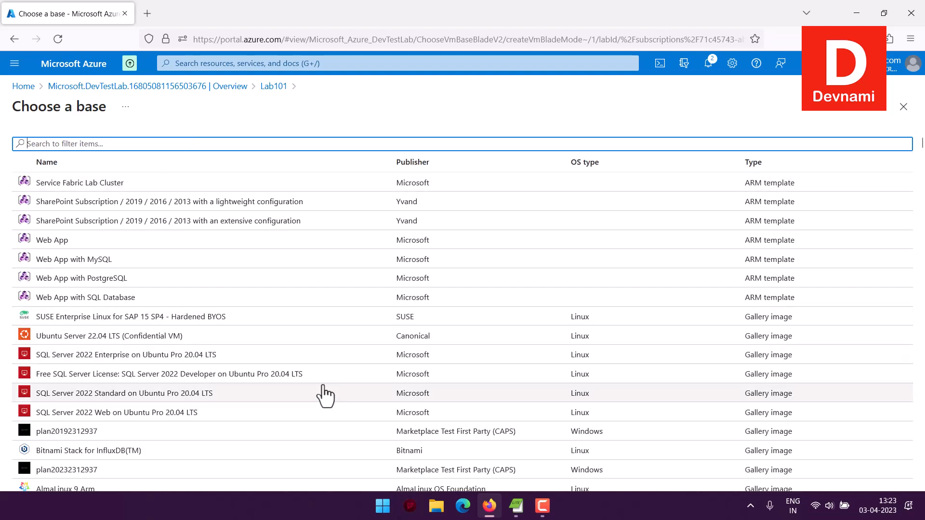
{"action": "scroll", "coordinate": [326, 395], "scroll_direction": "down", "scroll_amount": 6}
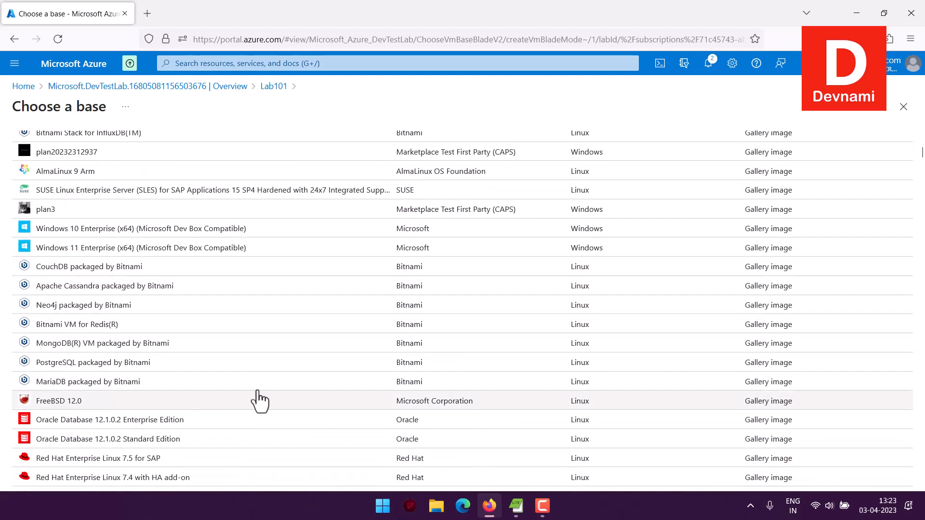
{"action": "scroll", "coordinate": [289, 398], "scroll_direction": "down", "scroll_amount": 3}
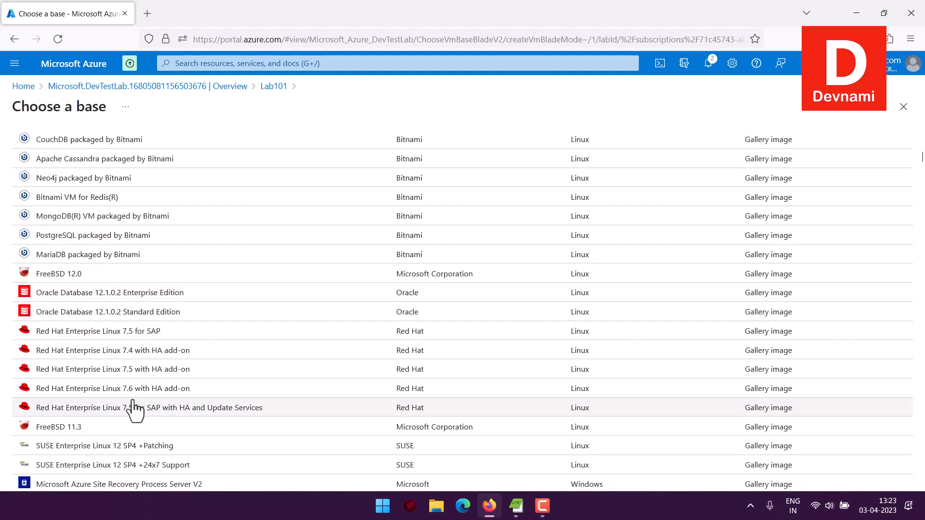
{"action": "scroll", "coordinate": [335, 407], "scroll_direction": "down", "scroll_amount": 3}
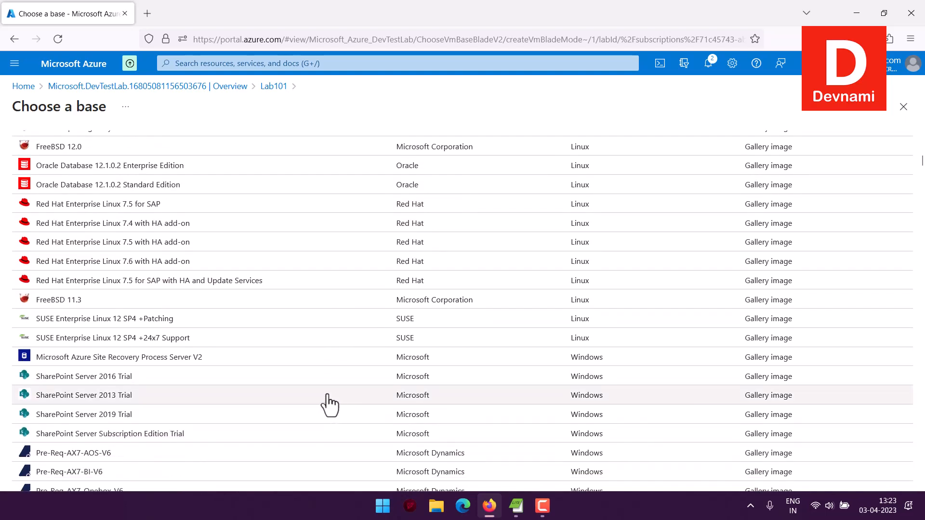
{"action": "scroll", "coordinate": [244, 371], "scroll_direction": "down", "scroll_amount": 15}
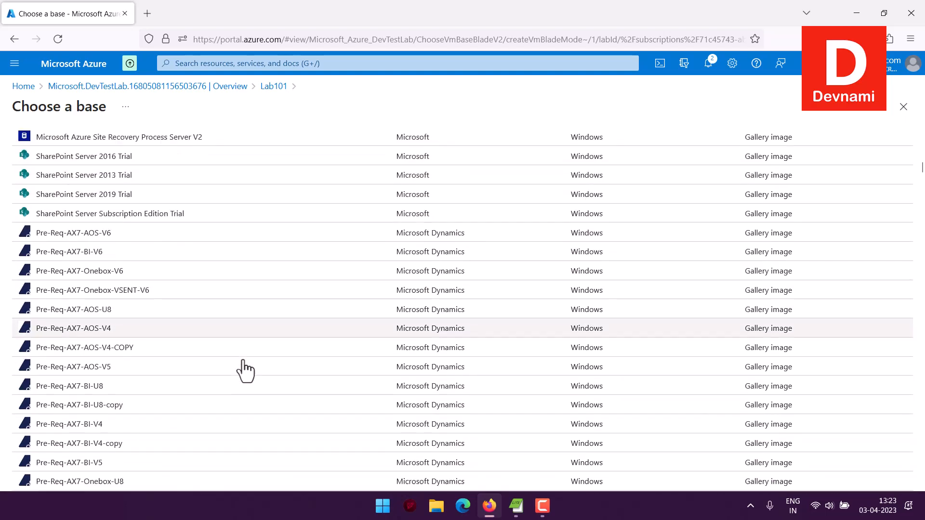
{"action": "scroll", "coordinate": [244, 369], "scroll_direction": "up", "scroll_amount": 1}
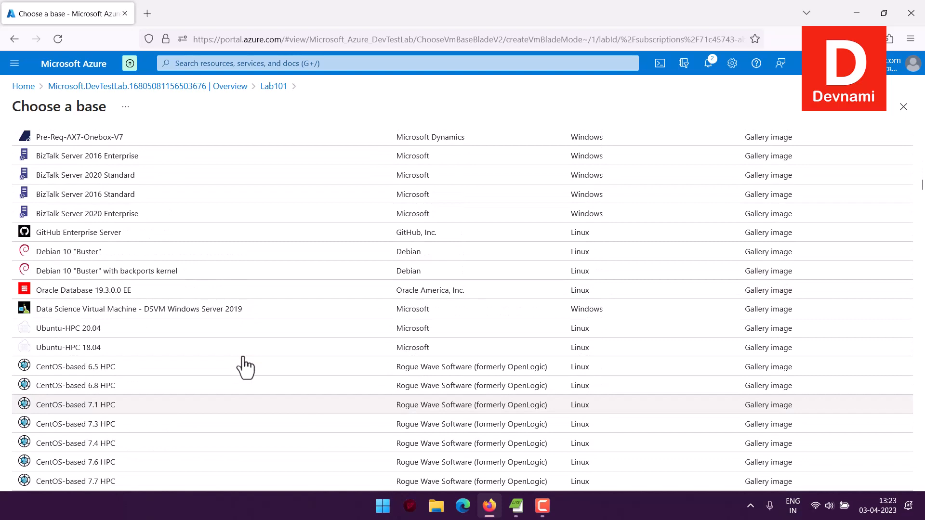
{"action": "scroll", "coordinate": [244, 367], "scroll_direction": "up", "scroll_amount": 10}
{"action": "scroll", "coordinate": [244, 365], "scroll_direction": "down", "scroll_amount": 3}
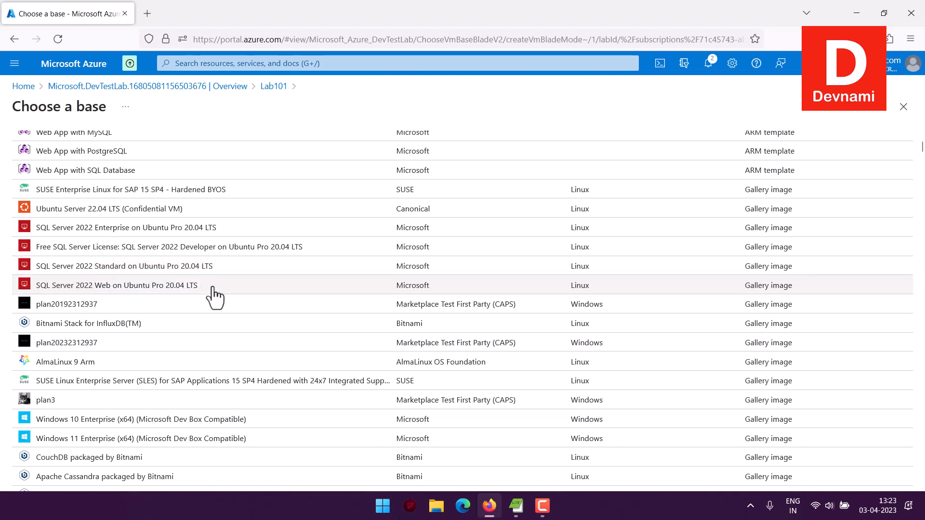
{"action": "scroll", "coordinate": [264, 268], "scroll_direction": "up", "scroll_amount": 3}
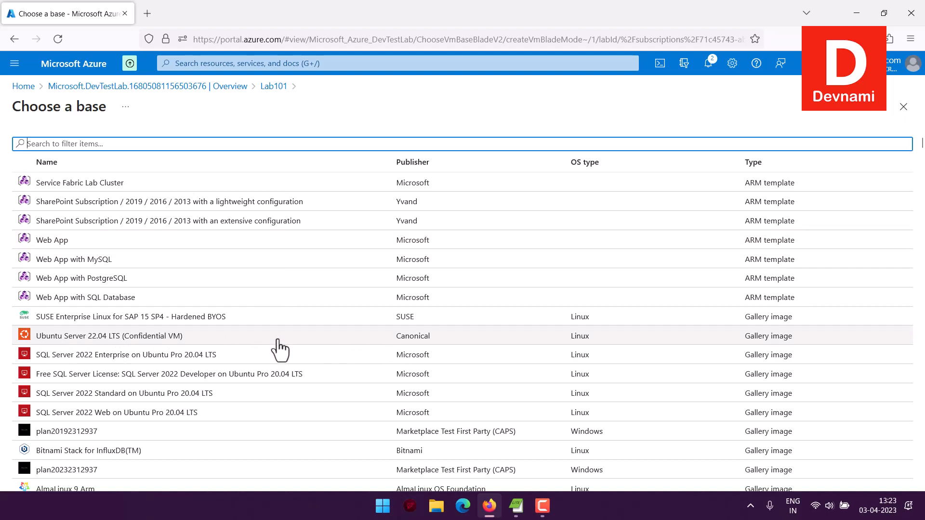
{"action": "scroll", "coordinate": [281, 335], "scroll_direction": "down", "scroll_amount": 5}
{"action": "scroll", "coordinate": [282, 336], "scroll_direction": "down", "scroll_amount": 20}
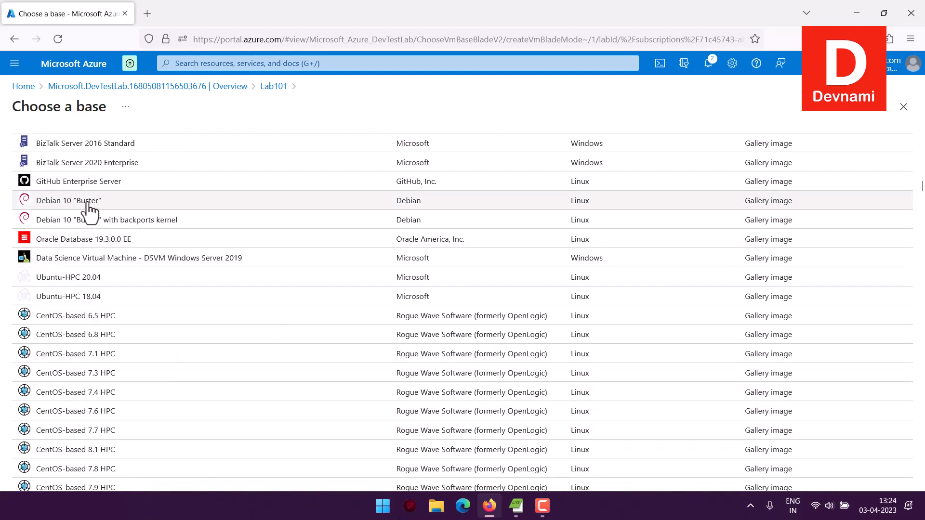
{"action": "scroll", "coordinate": [289, 292], "scroll_direction": "down", "scroll_amount": 7}
{"action": "scroll", "coordinate": [289, 293], "scroll_direction": "down", "scroll_amount": 20}
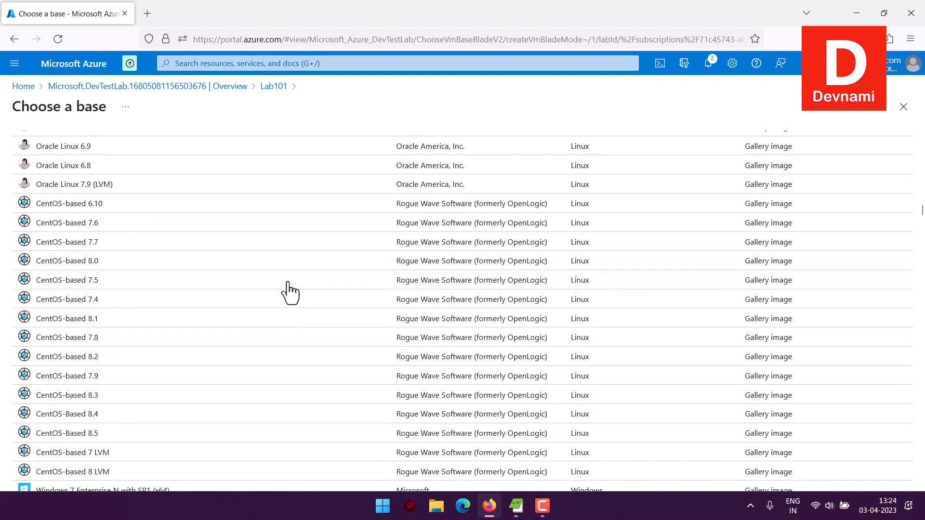
{"action": "scroll", "coordinate": [289, 293], "scroll_direction": "down", "scroll_amount": 15}
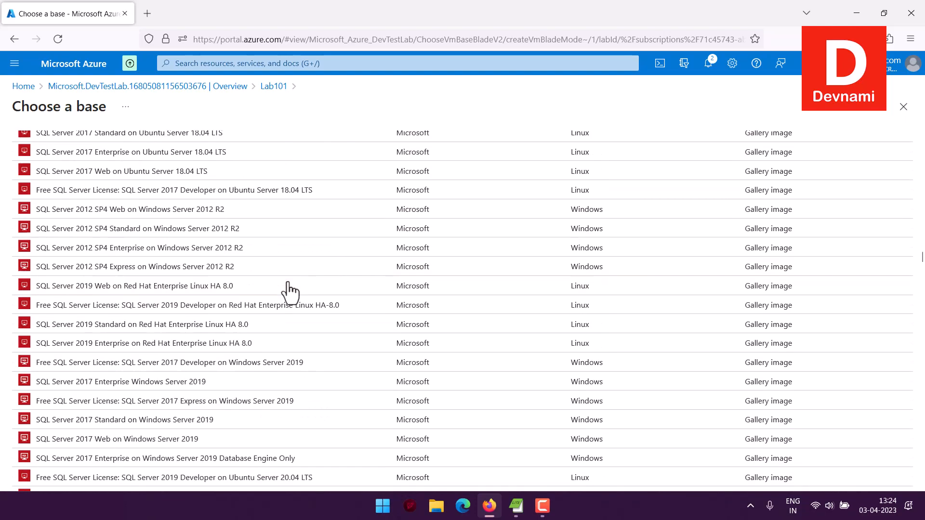
{"action": "scroll", "coordinate": [315, 298], "scroll_direction": "down", "scroll_amount": 12}
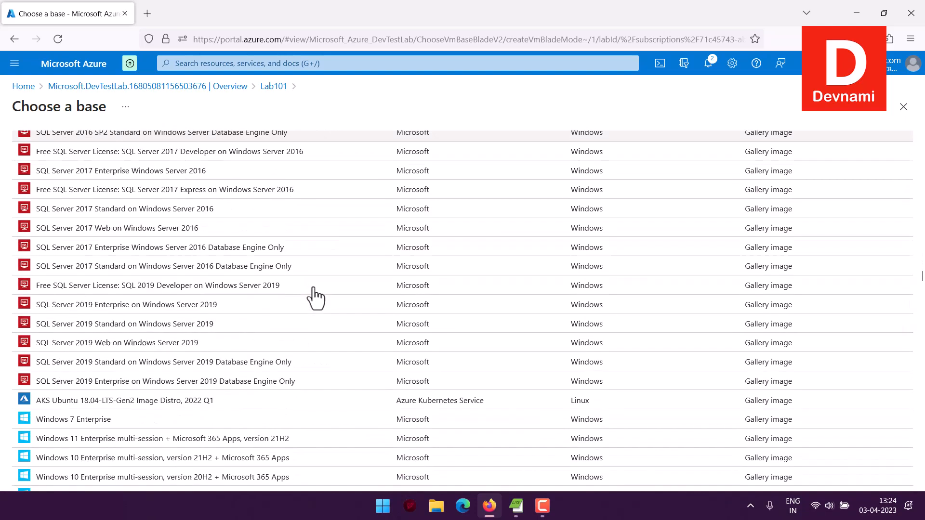
{"action": "scroll", "coordinate": [316, 299], "scroll_direction": "down", "scroll_amount": 12}
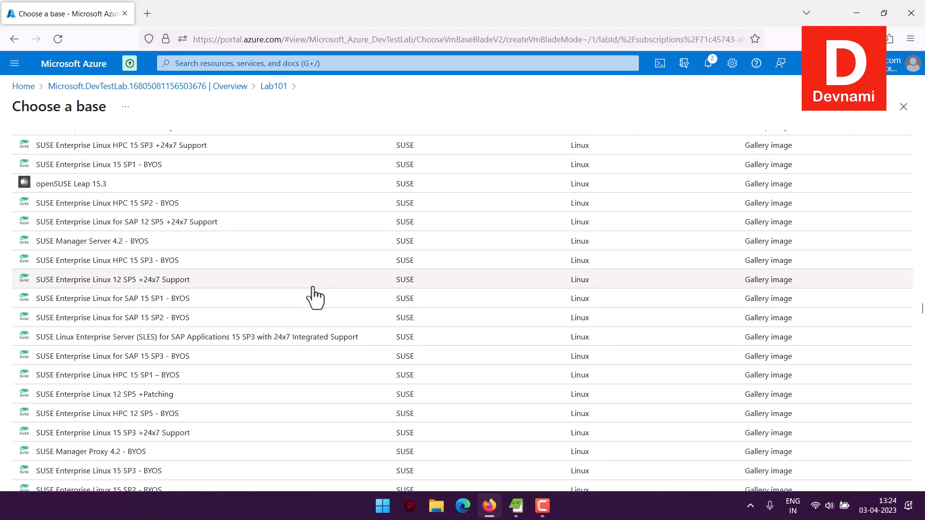
{"action": "scroll", "coordinate": [316, 299], "scroll_direction": "up", "scroll_amount": 15}
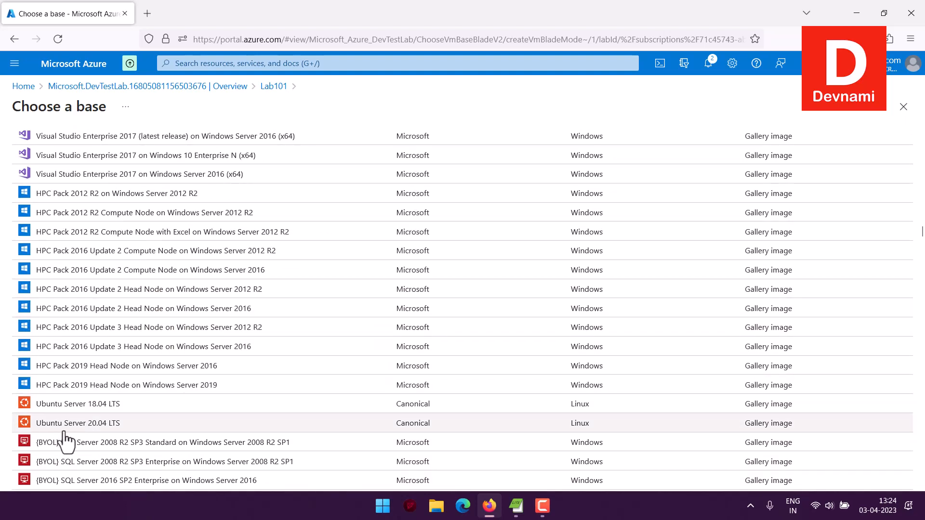
{"action": "left_click", "coordinate": [146, 423]}
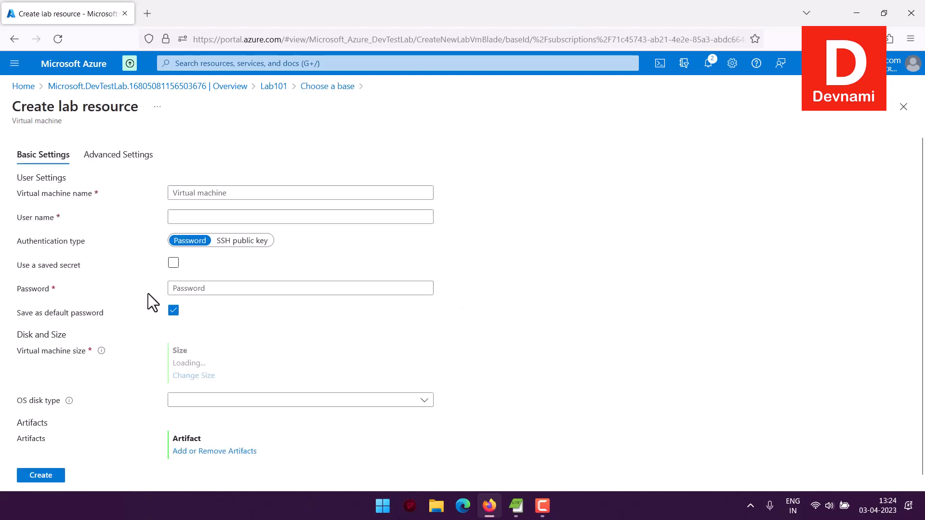
Check the SSH public key authentication option for devnami001, set the authentication type back to Password and activate the password field
{"action": "left_click", "coordinate": [239, 242]}
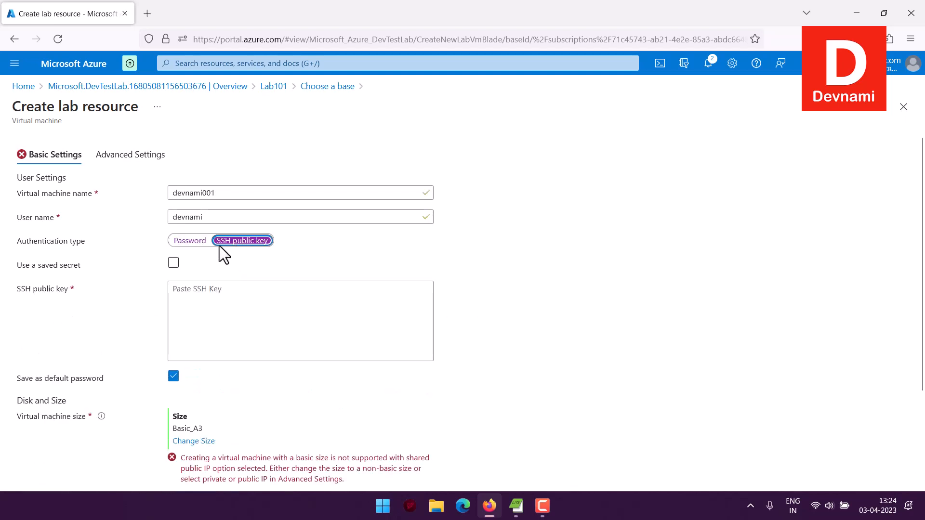
{"action": "left_click", "coordinate": [190, 241]}
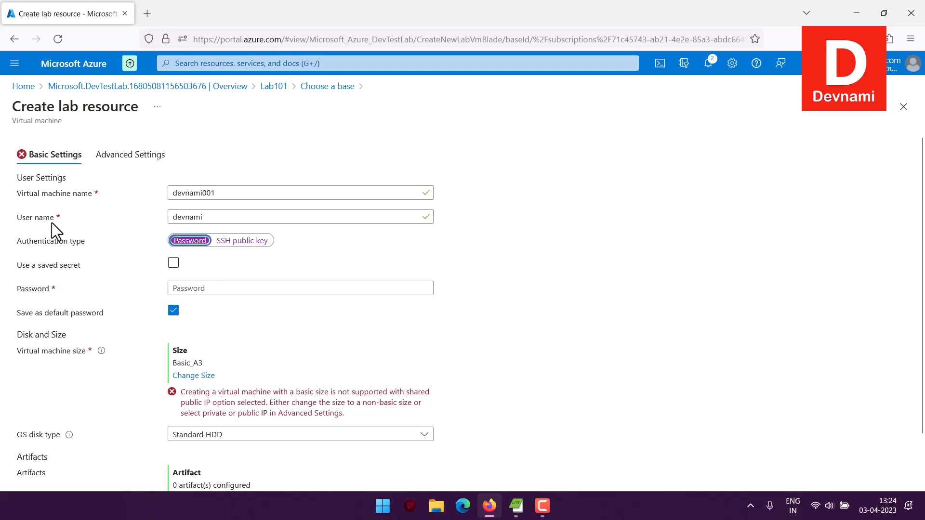
{"action": "left_click", "coordinate": [95, 244]}
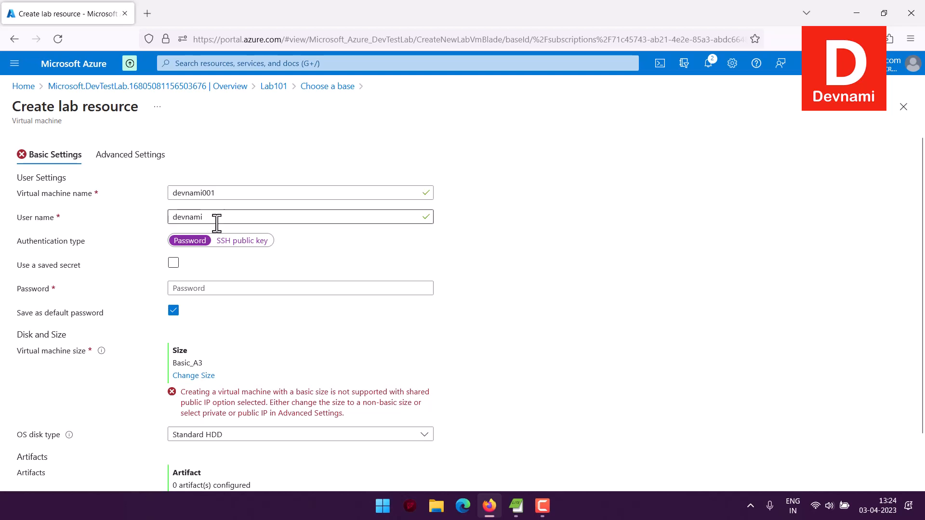
{"action": "left_click", "coordinate": [182, 288]}
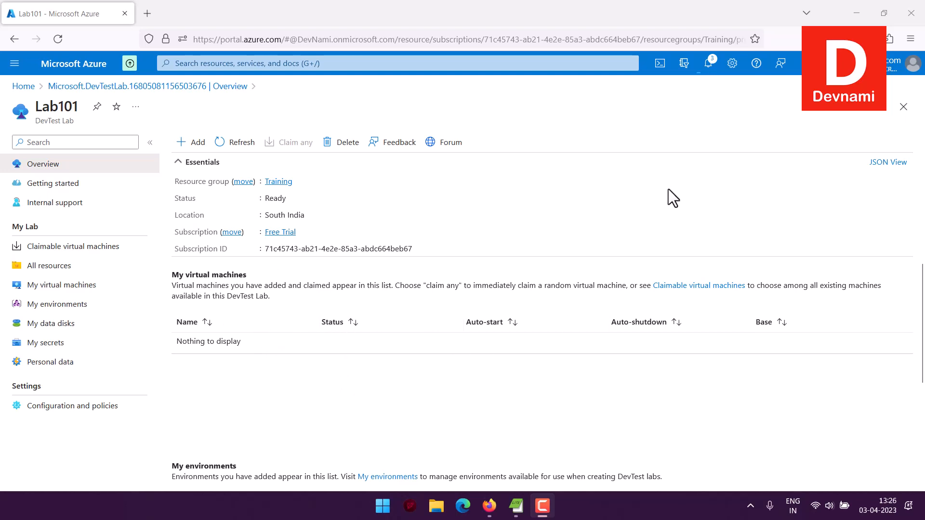
Check the portal notifications for the creation status of the devnami001 virtual machine, and close them
{"action": "left_click", "coordinate": [708, 64]}
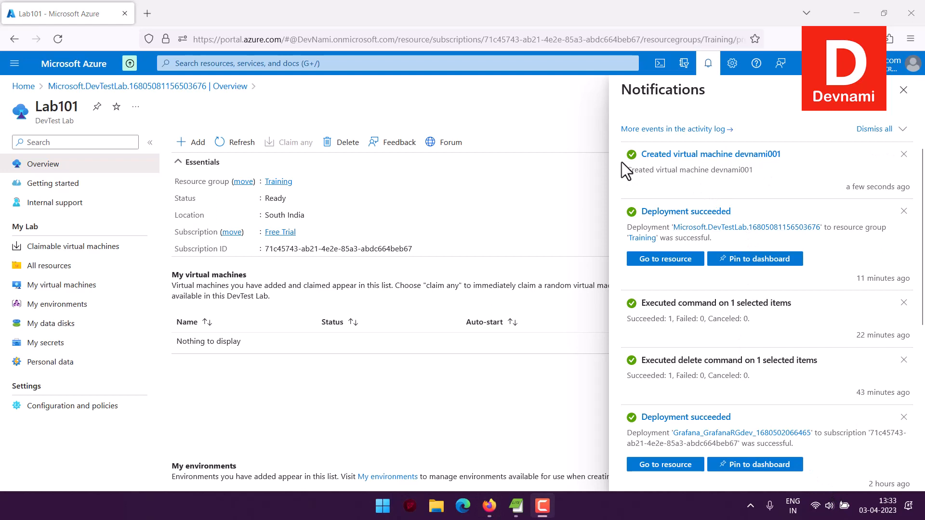
{"action": "left_click", "coordinate": [525, 205]}
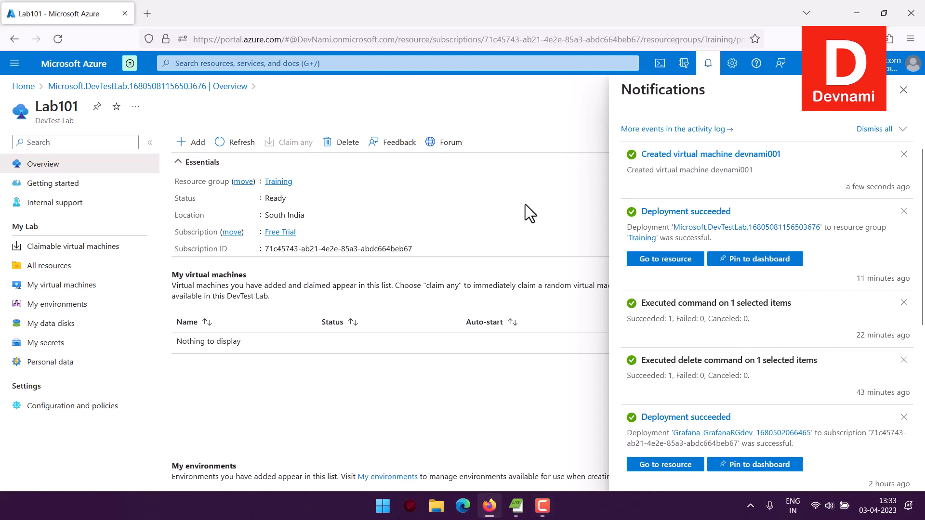
{"action": "left_click", "coordinate": [903, 90]}
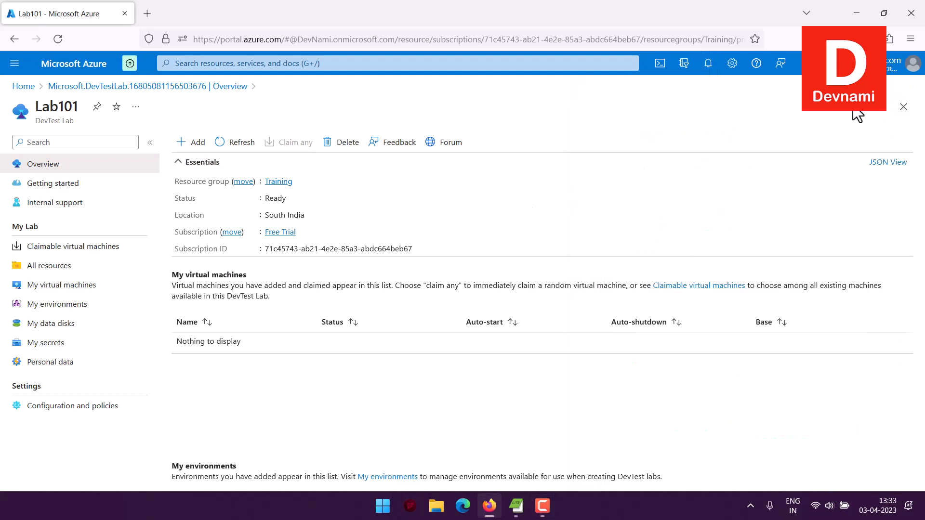
Check Lab101's claimable virtual machines, find devnami001 among all the lab's resources and open its details
{"action": "left_click", "coordinate": [86, 248]}
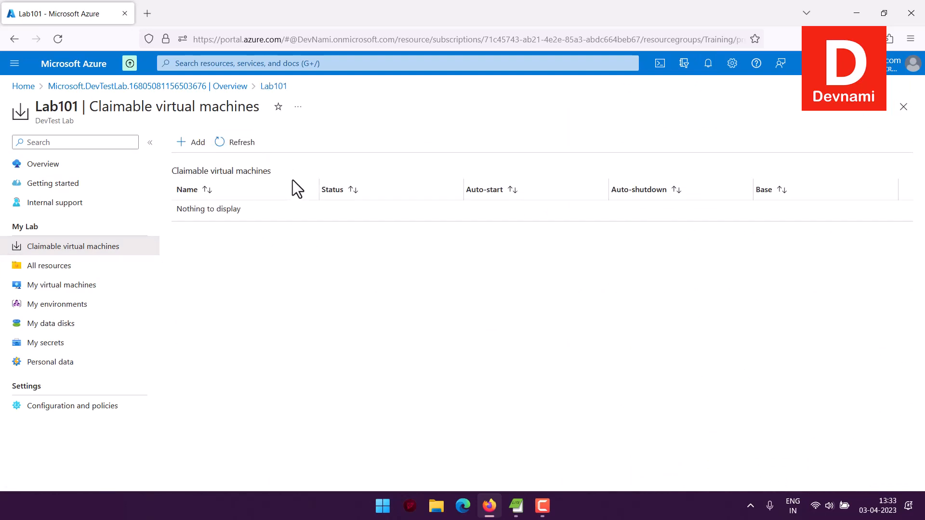
{"action": "left_click", "coordinate": [83, 266]}
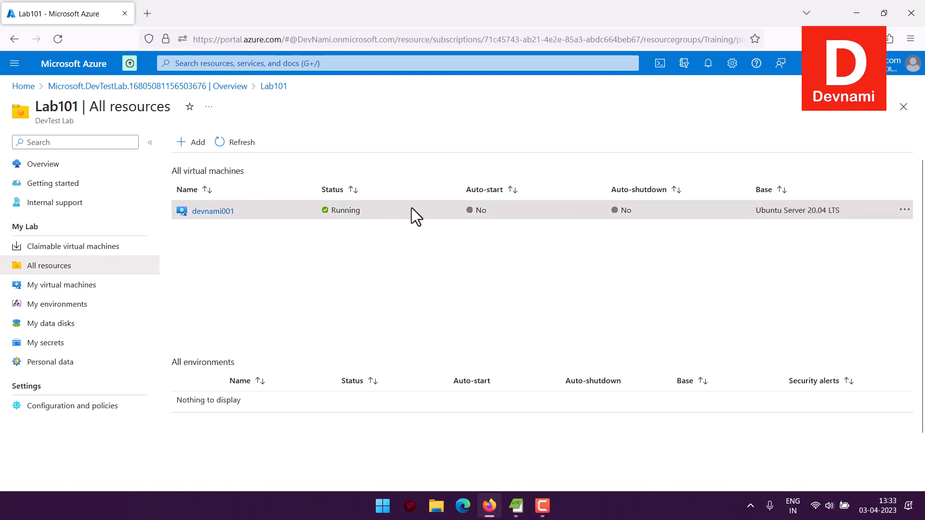
{"action": "left_click", "coordinate": [207, 212]}
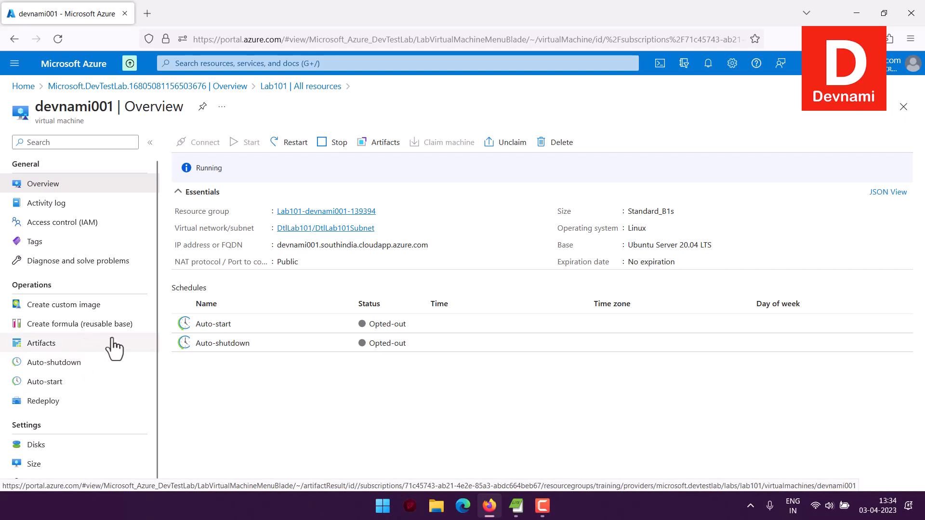
Start a role assignment in devnami001's access control (IAM) settings and select the DevTest Labs User role
{"action": "scroll", "coordinate": [72, 252], "scroll_direction": "down", "scroll_amount": 1}
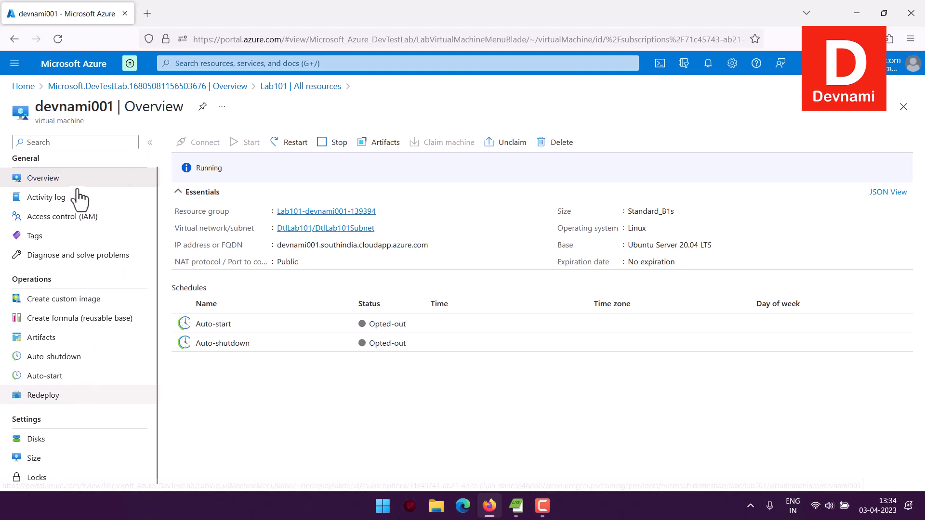
{"action": "left_click", "coordinate": [72, 218]}
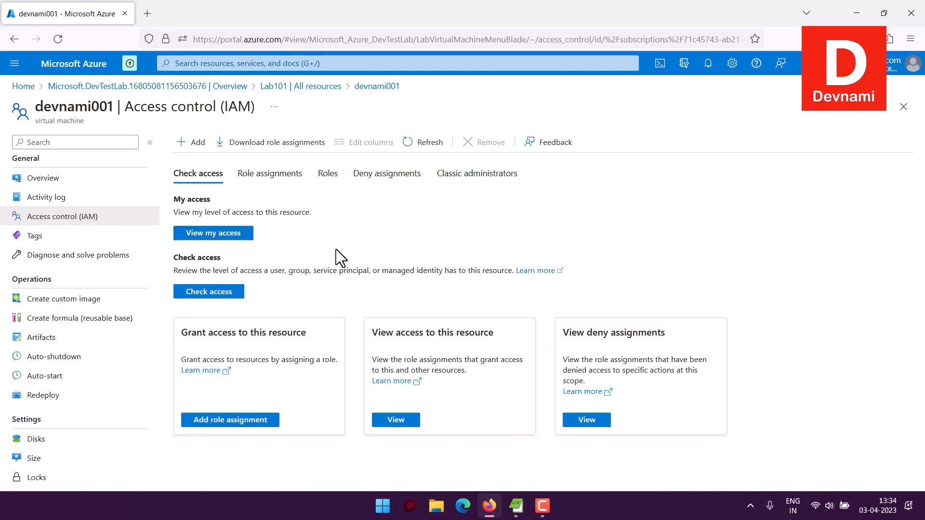
{"action": "left_click", "coordinate": [198, 143]}
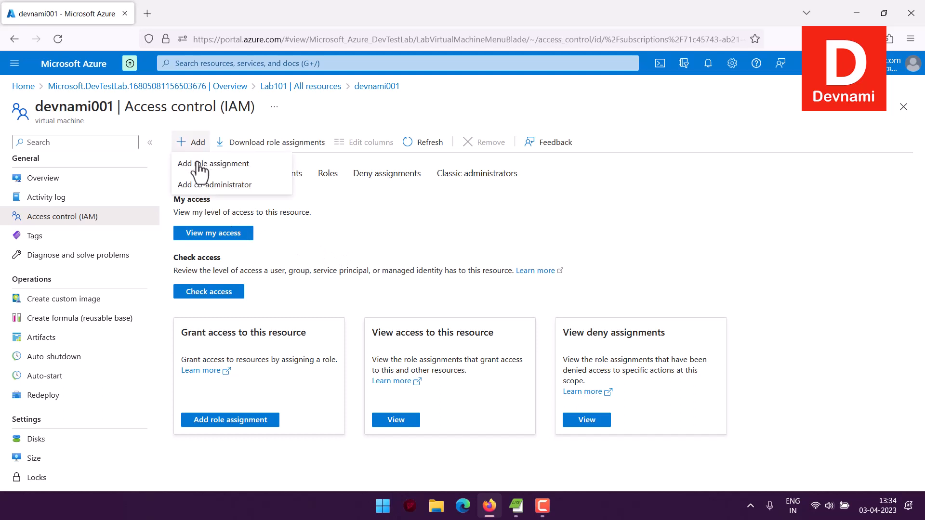
{"action": "left_click", "coordinate": [200, 167]}
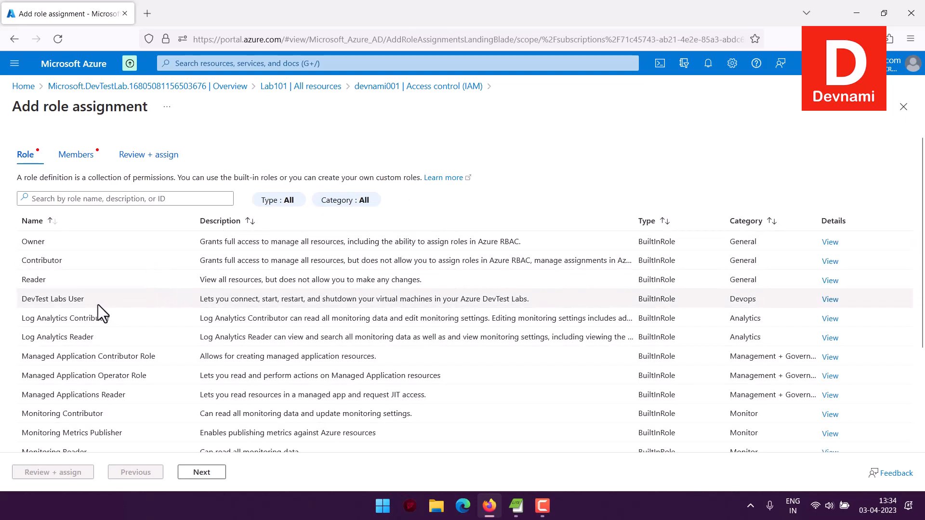
{"action": "left_click", "coordinate": [100, 300]}
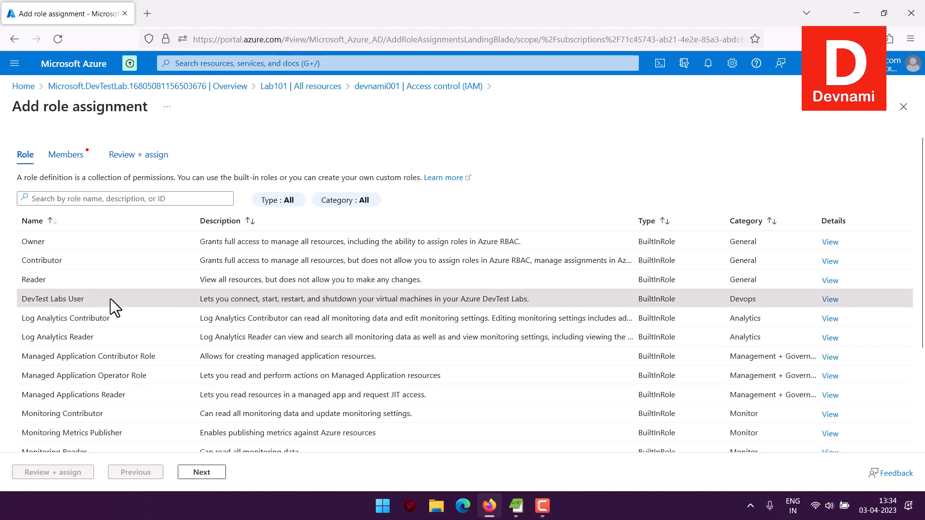
{"action": "left_click", "coordinate": [212, 472]}
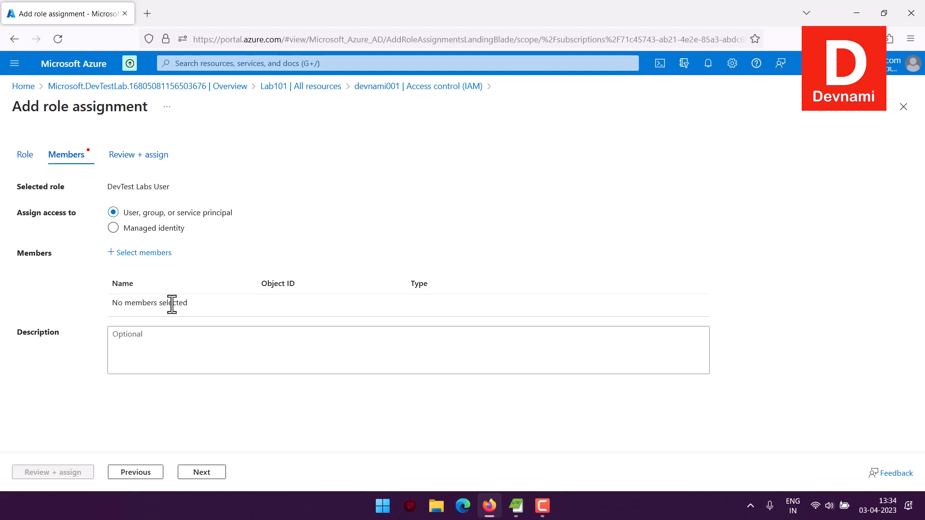
Add the intended user as the role's member, review the role assignment and assign it
{"action": "left_click", "coordinate": [131, 253]}
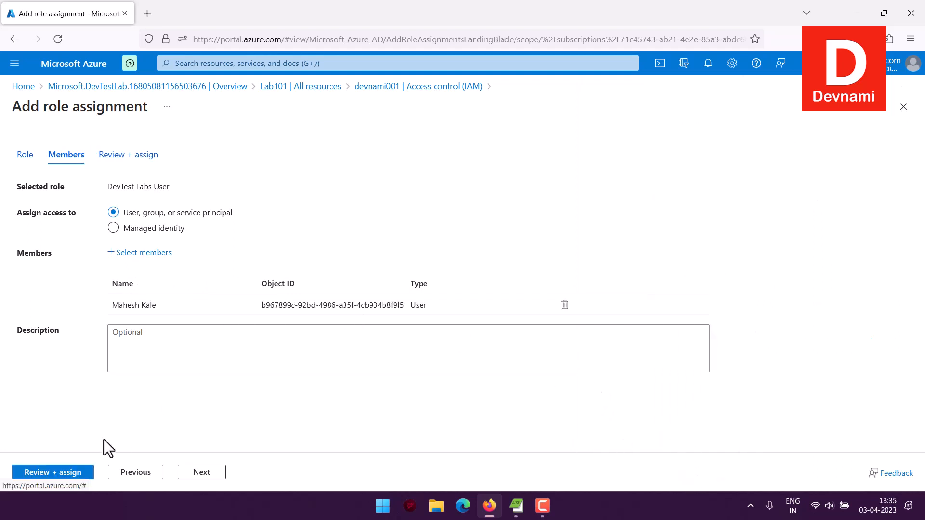
{"action": "left_click", "coordinate": [72, 474]}
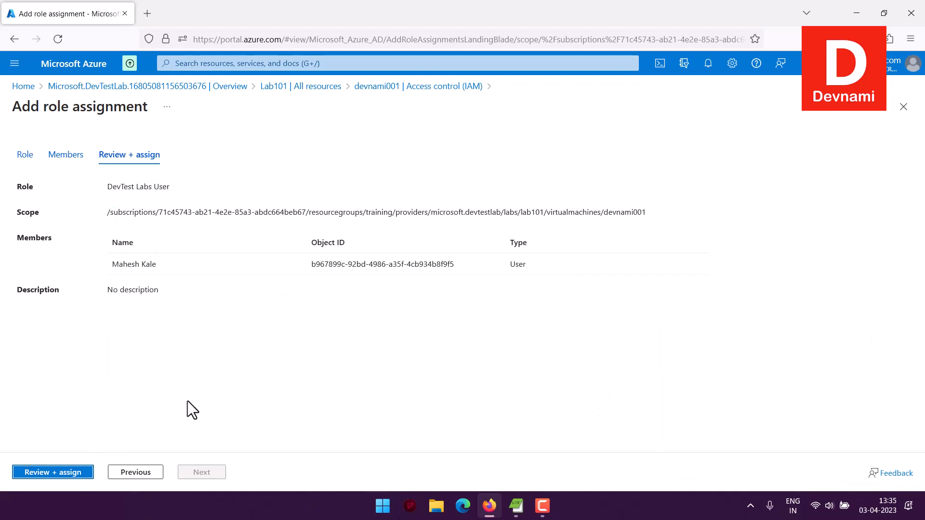
{"action": "left_click", "coordinate": [57, 473]}
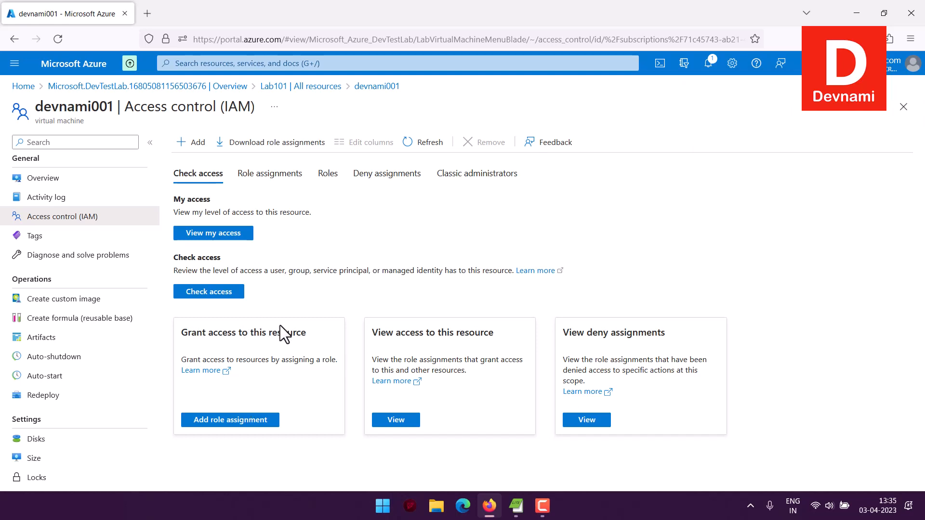
Check the portal notifications for the role assignment's status, close them and return to devnami001's overview
{"action": "left_click", "coordinate": [708, 67]}
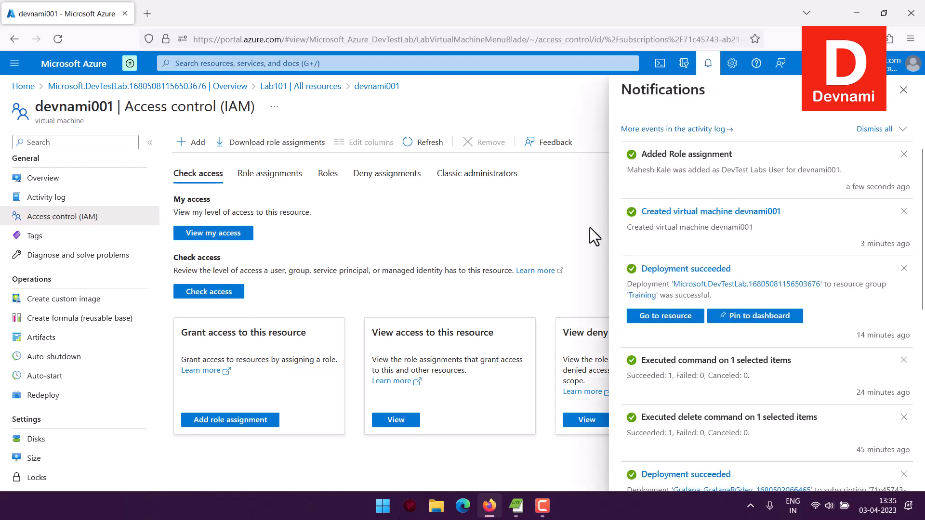
{"action": "left_click", "coordinate": [903, 90]}
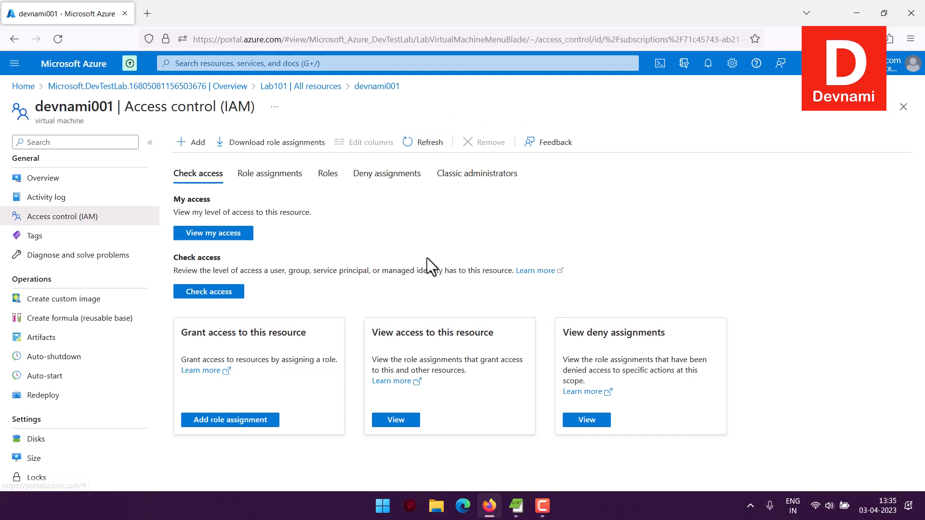
{"action": "left_click", "coordinate": [58, 179]}
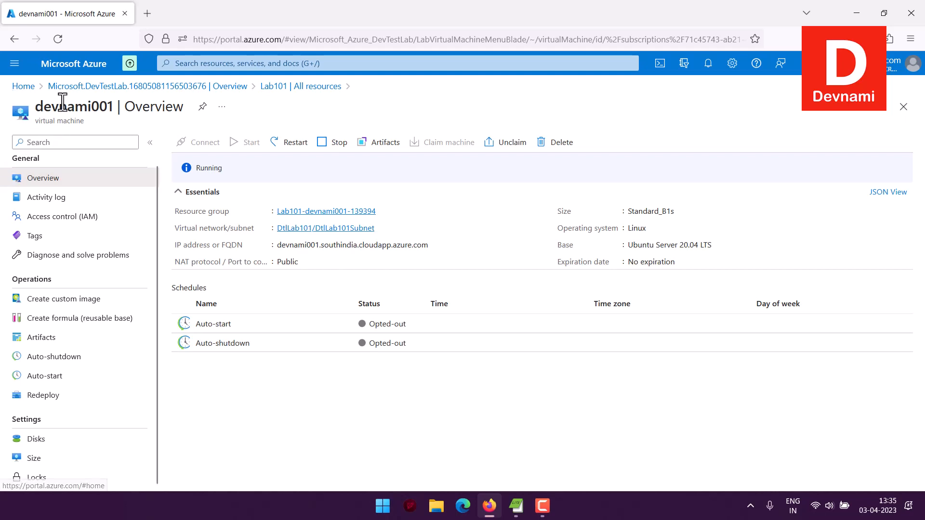
Return to Lab101's overview and check the actions available for devnami001 without choosing one
{"action": "left_click", "coordinate": [23, 86]}
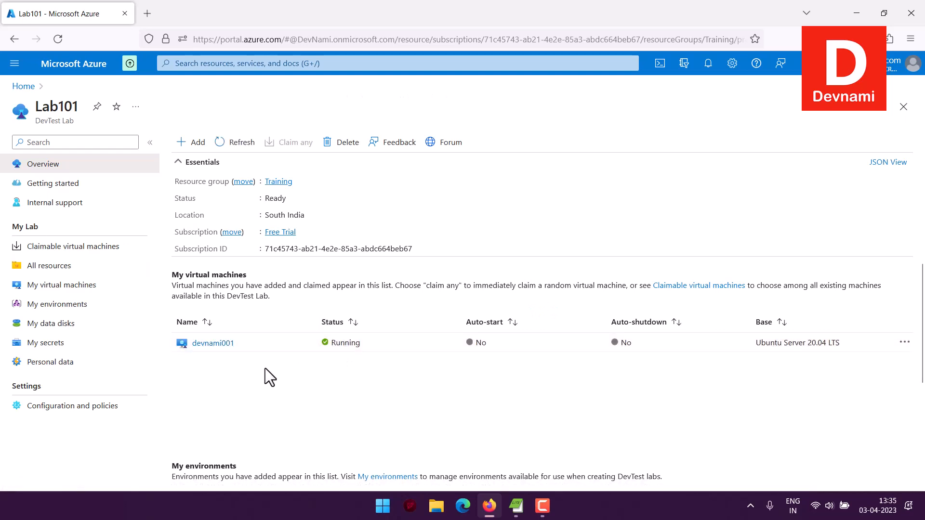
{"action": "left_click", "coordinate": [905, 343]}
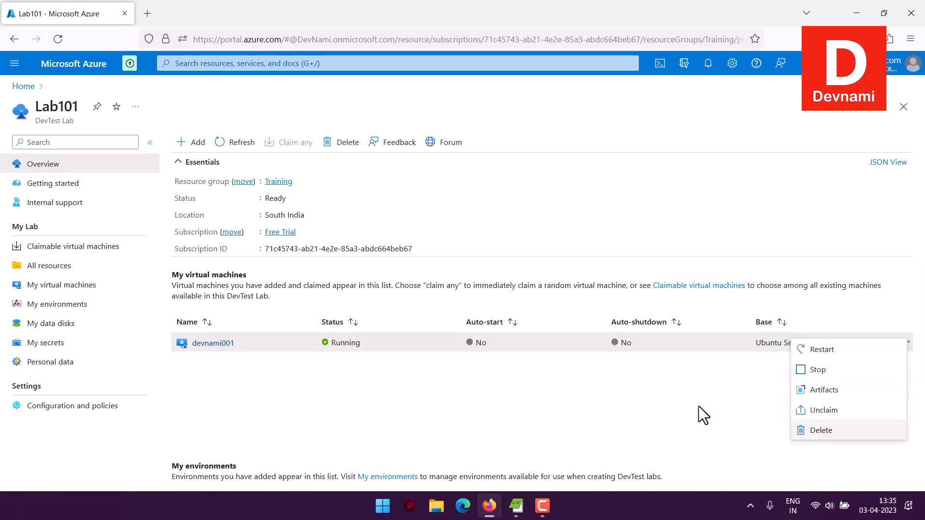
{"action": "left_click", "coordinate": [578, 391]}
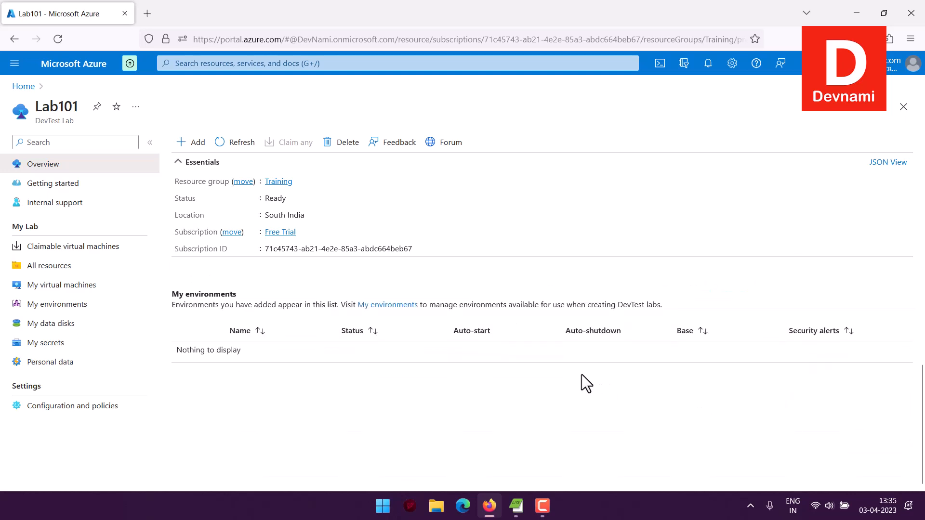
Examine Lab101's configuration and policies, its environments and its list of own virtual machines
{"action": "left_click", "coordinate": [87, 408]}
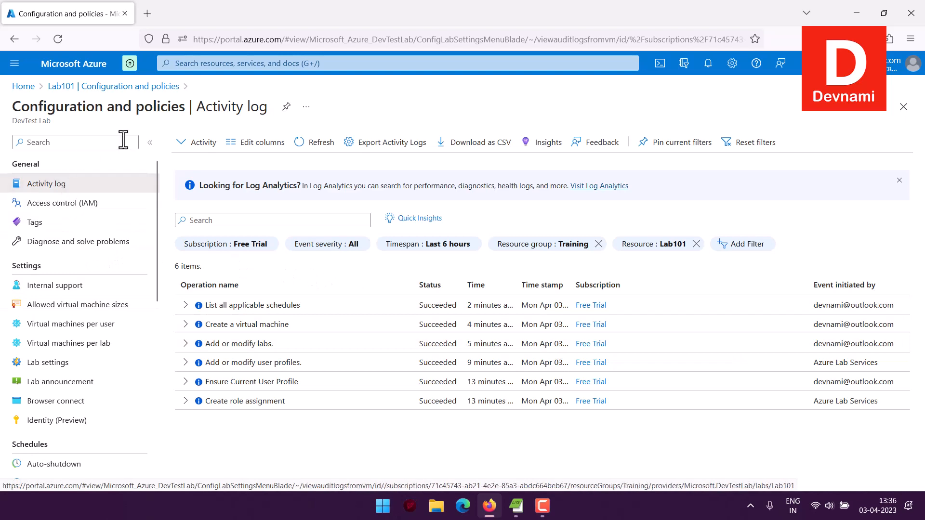
{"action": "left_click", "coordinate": [62, 89]}
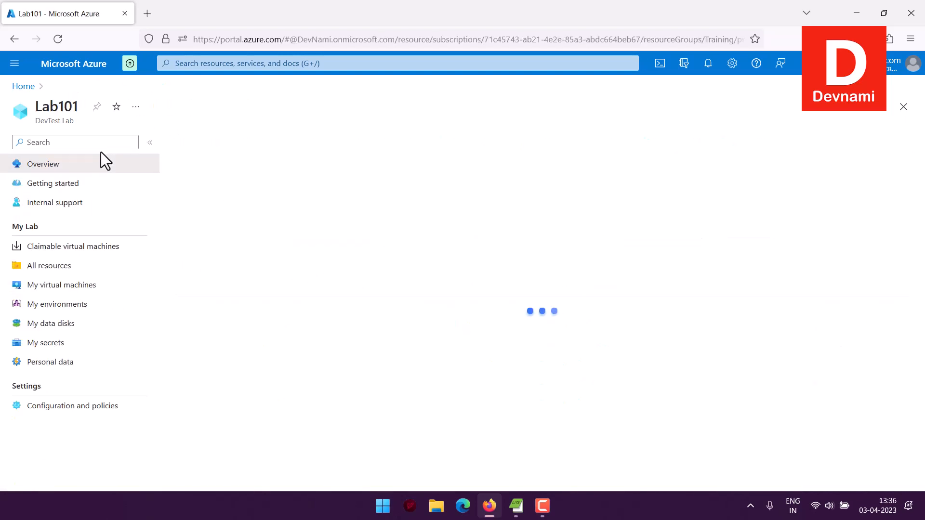
{"action": "left_click", "coordinate": [83, 310]}
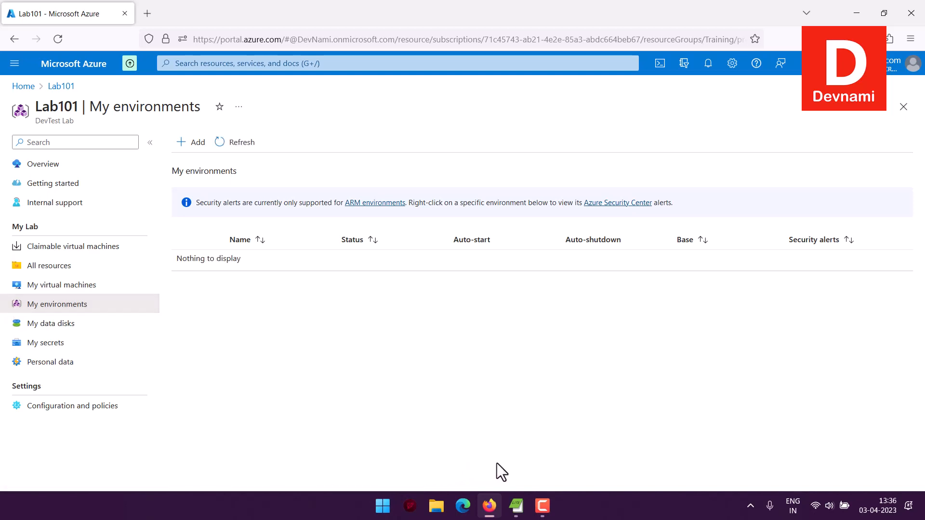
{"action": "left_click", "coordinate": [103, 291]}
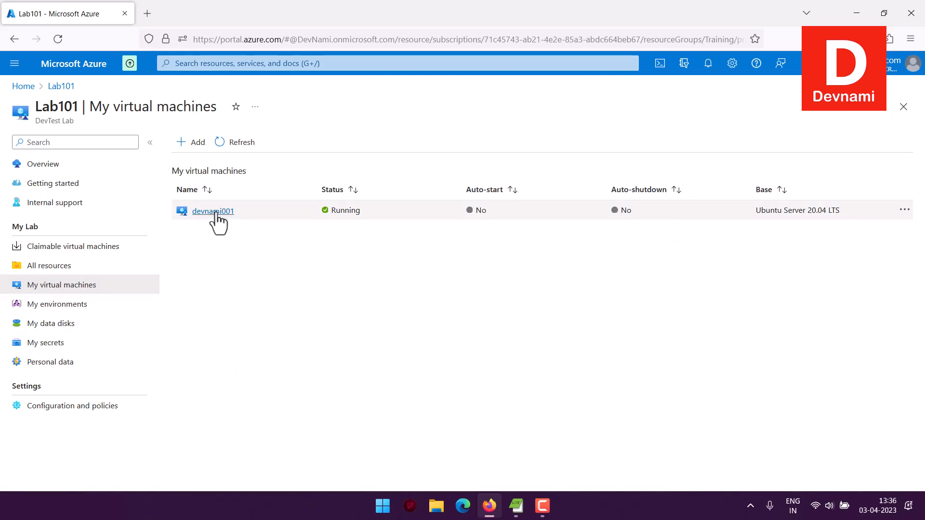
Check the actions offered for devnami001 among the lab's own virtual machines and open its details
{"action": "left_click", "coordinate": [904, 212]}
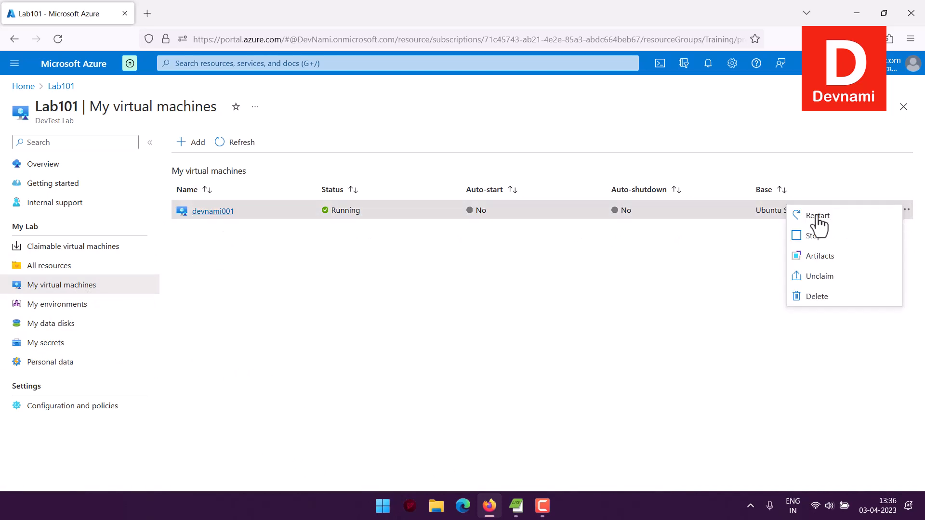
{"action": "left_click", "coordinate": [270, 255]}
{"action": "left_click", "coordinate": [217, 212]}
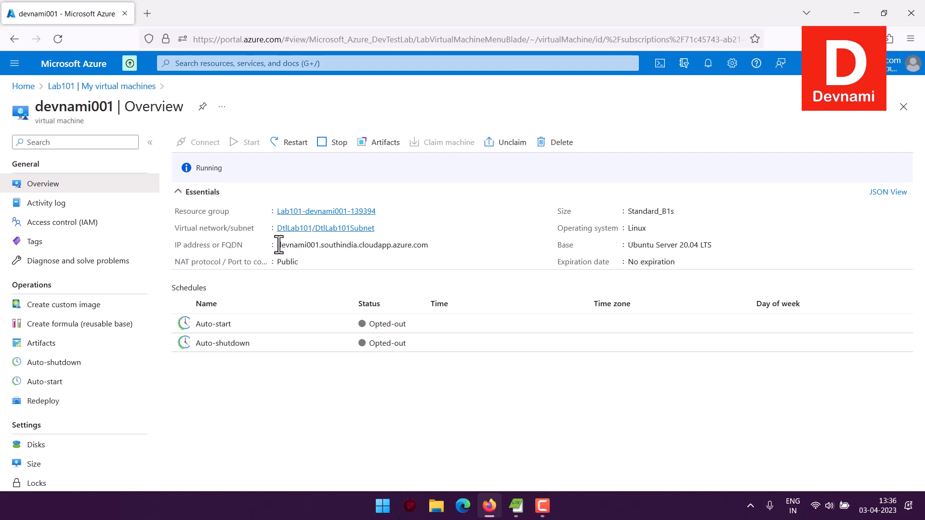
Copy devnami001's FQDN from its overview and load that address in a new browser tab
{"action": "left_click", "coordinate": [436, 245]}
{"action": "left_click", "coordinate": [150, 13]}
{"action": "right_click", "coordinate": [193, 41]}
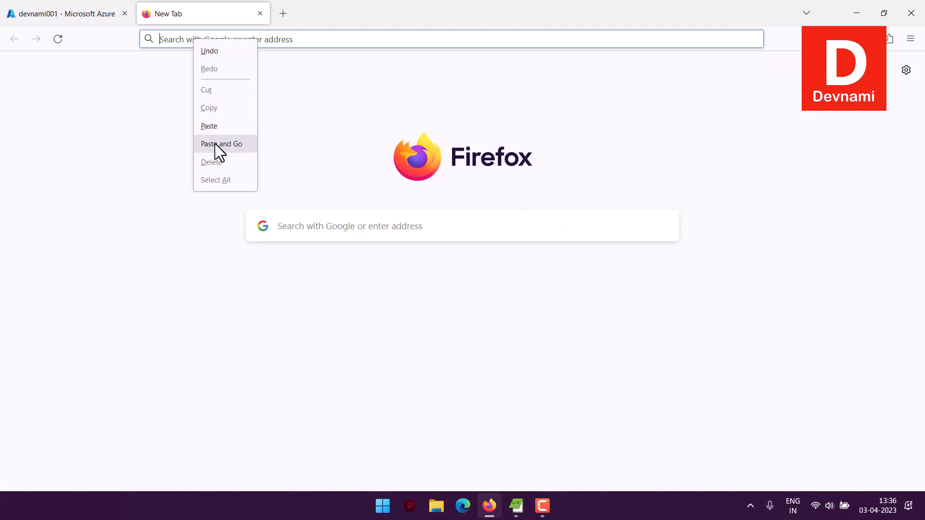
{"action": "left_click", "coordinate": [215, 144]}
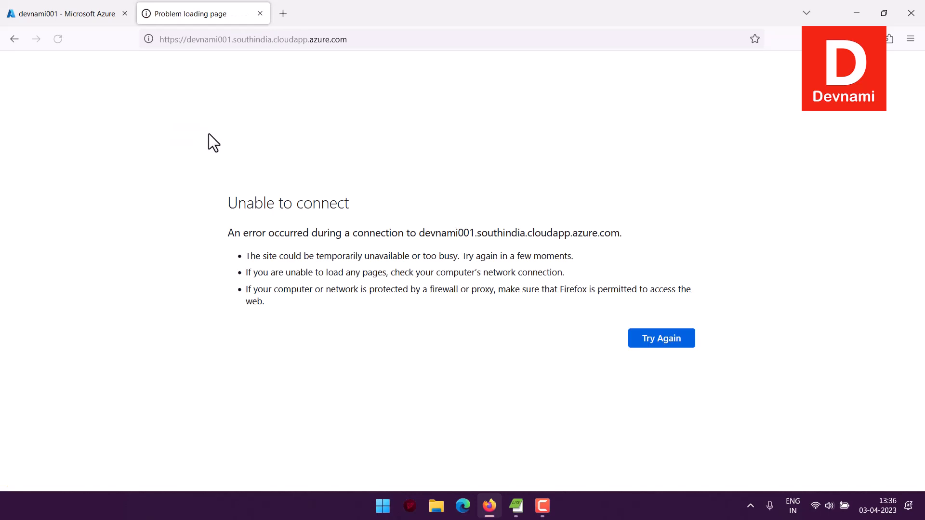
Read the page loaded for devnami001's address, reload it once and close its browser tab
{"action": "left_click_drag", "start_coordinate": [238, 214], "coordinate": [409, 313]}
{"action": "left_click", "coordinate": [409, 313]}
{"action": "left_click_drag", "start_coordinate": [317, 233], "coordinate": [586, 262]}
{"action": "left_click", "coordinate": [586, 262]}
{"action": "key", "text": "F5"}
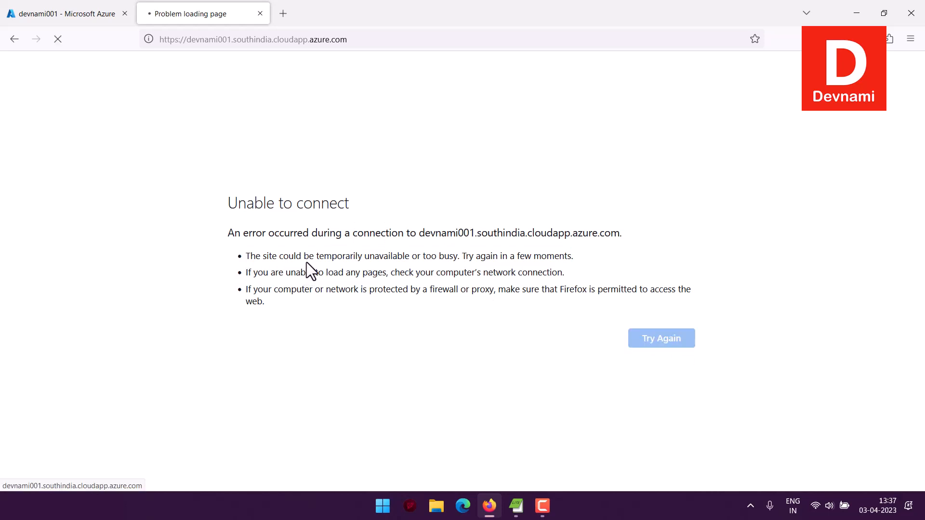
{"action": "left_click", "coordinate": [103, 15]}
{"action": "left_click", "coordinate": [260, 14]}
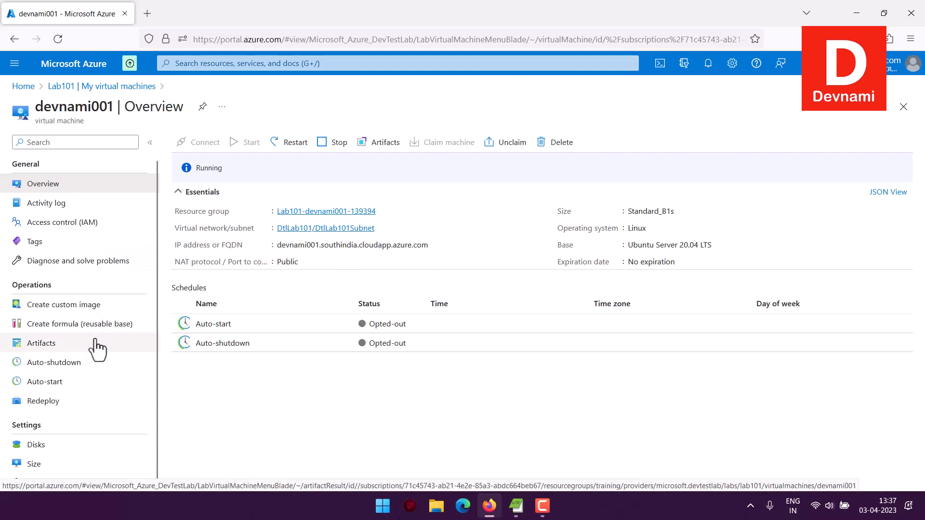
Look through devnami001's settings, reopen it from Lab101's all resources list and return to that list
{"action": "scroll", "coordinate": [65, 405], "scroll_direction": "down", "scroll_amount": 1}
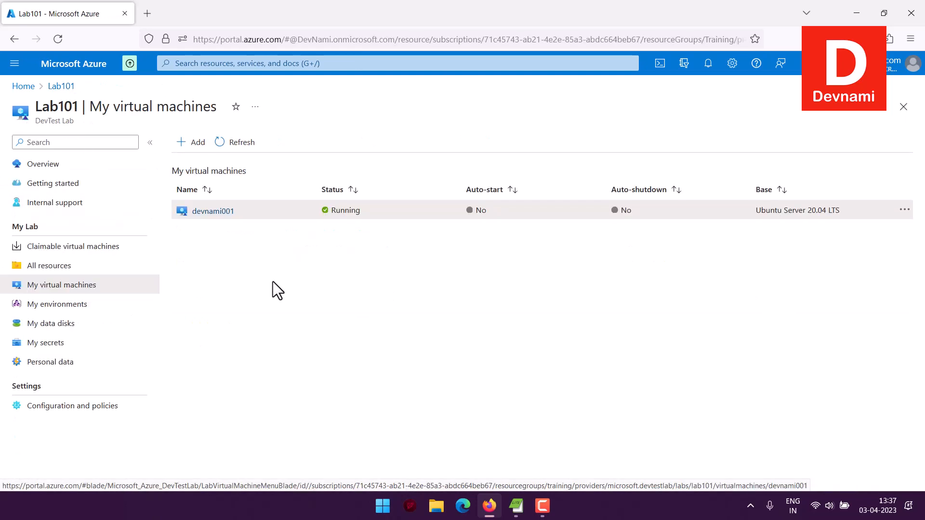
{"action": "left_click", "coordinate": [4, 267]}
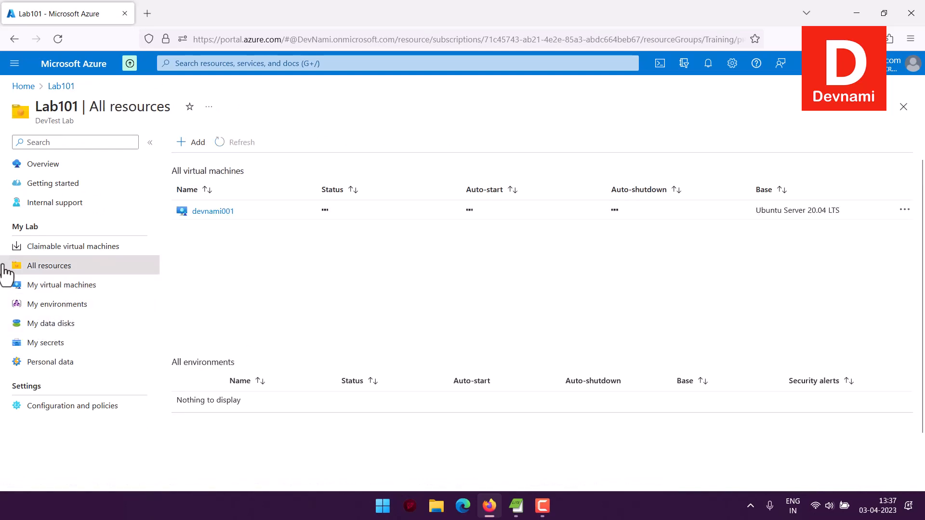
{"action": "left_click", "coordinate": [225, 211]}
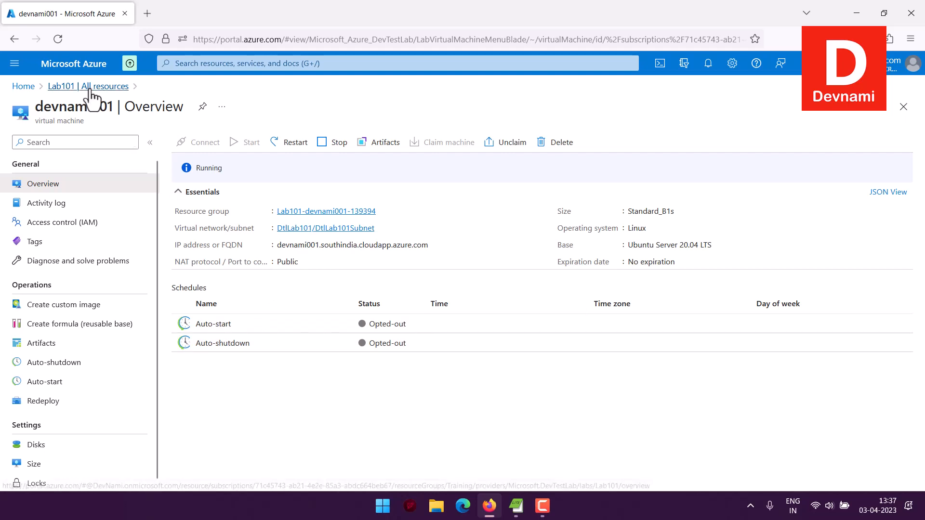
{"action": "left_click", "coordinate": [68, 87]}
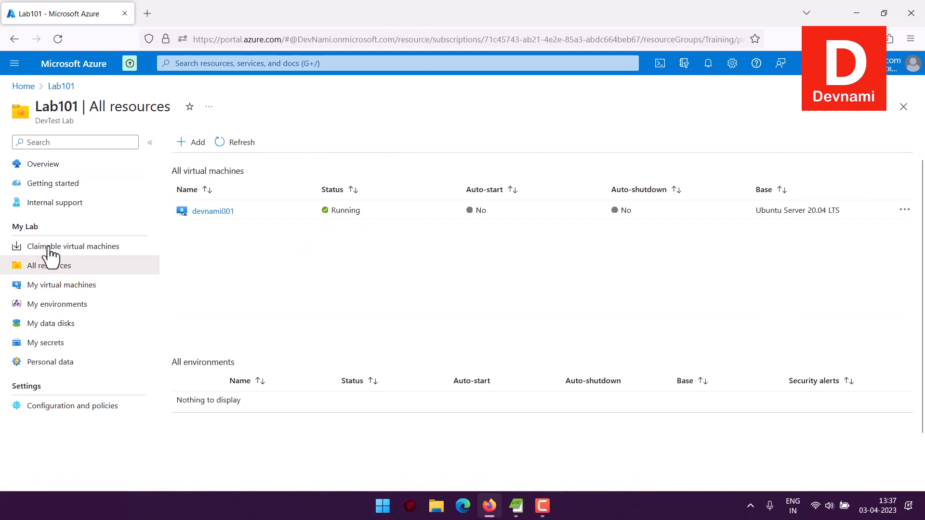
Review Lab101's claimable virtual machines, personal data and secrets pages, and go back to the lab's overview
{"action": "left_click", "coordinate": [5, 240]}
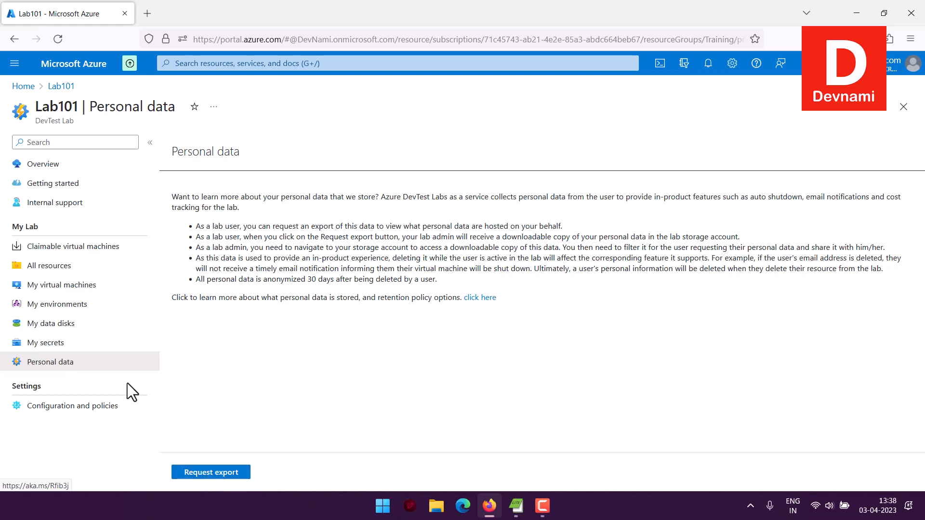
{"action": "left_click", "coordinate": [85, 345]}
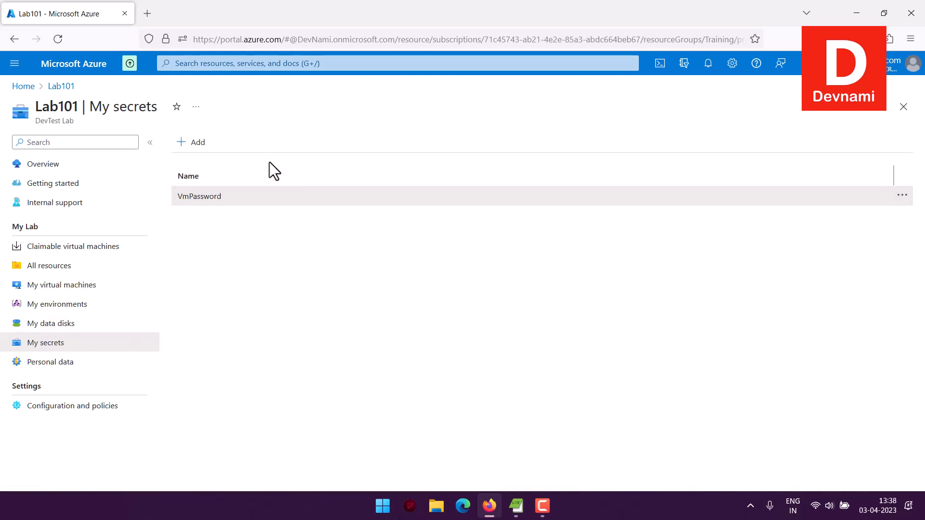
{"action": "left_click", "coordinate": [118, 185]}
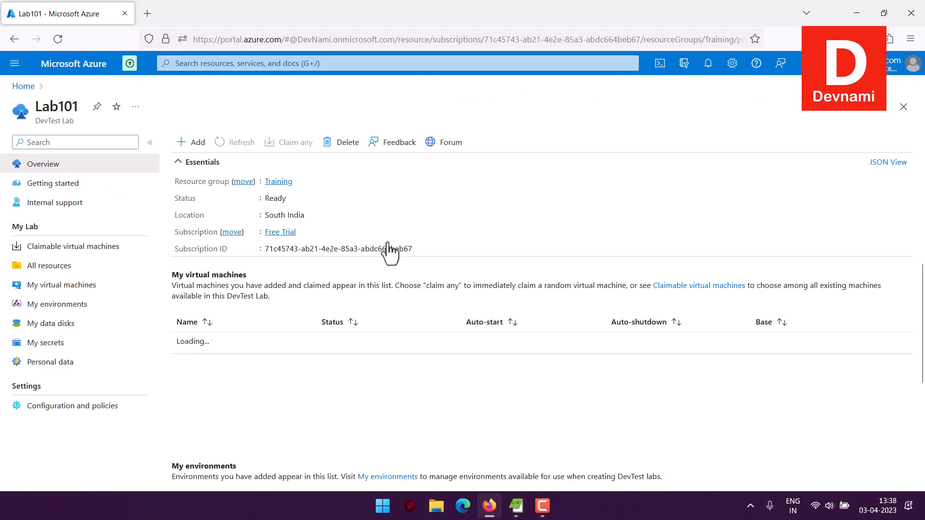
Read Lab101's Getting started guidance, including the sections on tailoring the lab and creating ARM-based environments
{"action": "left_click", "coordinate": [57, 185]}
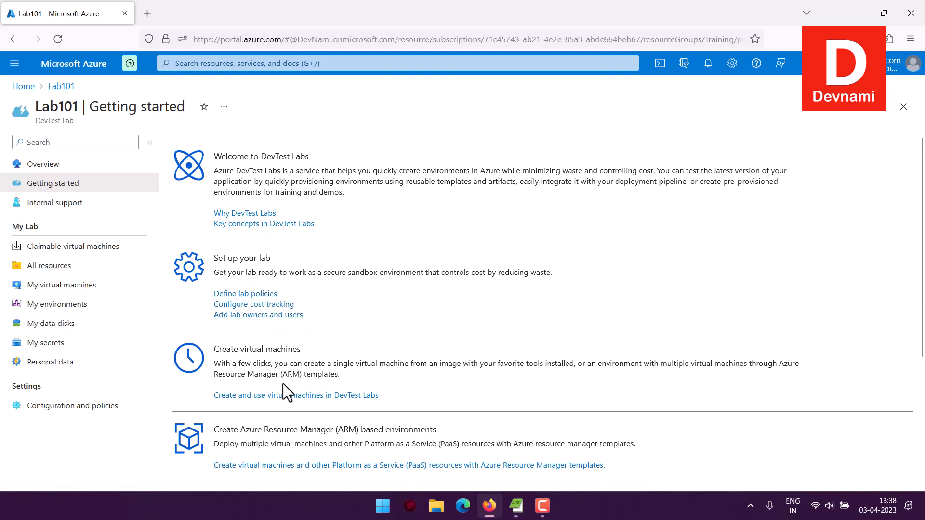
{"action": "scroll", "coordinate": [444, 321], "scroll_direction": "down", "scroll_amount": 3}
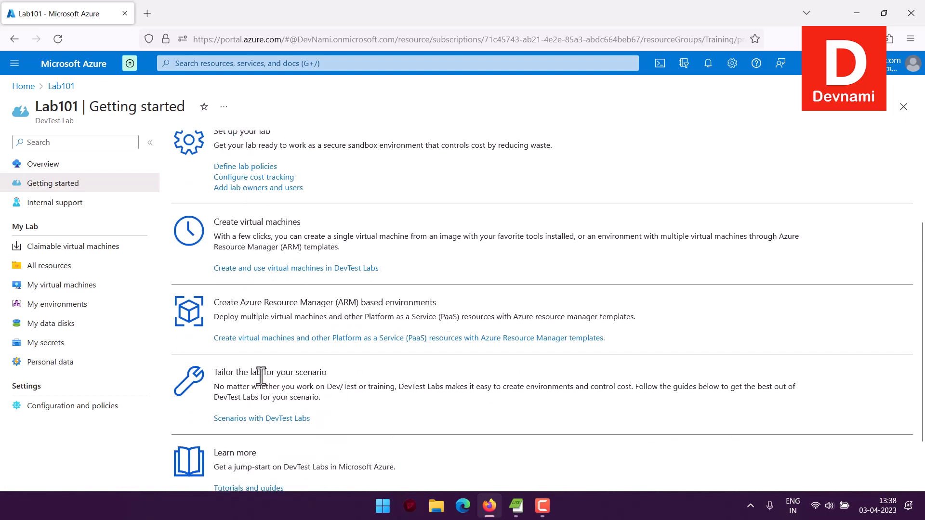
{"action": "left_click_drag", "start_coordinate": [252, 372], "coordinate": [362, 388]}
{"action": "left_click", "coordinate": [362, 388]}
{"action": "scroll", "coordinate": [360, 383], "scroll_direction": "down", "scroll_amount": 2}
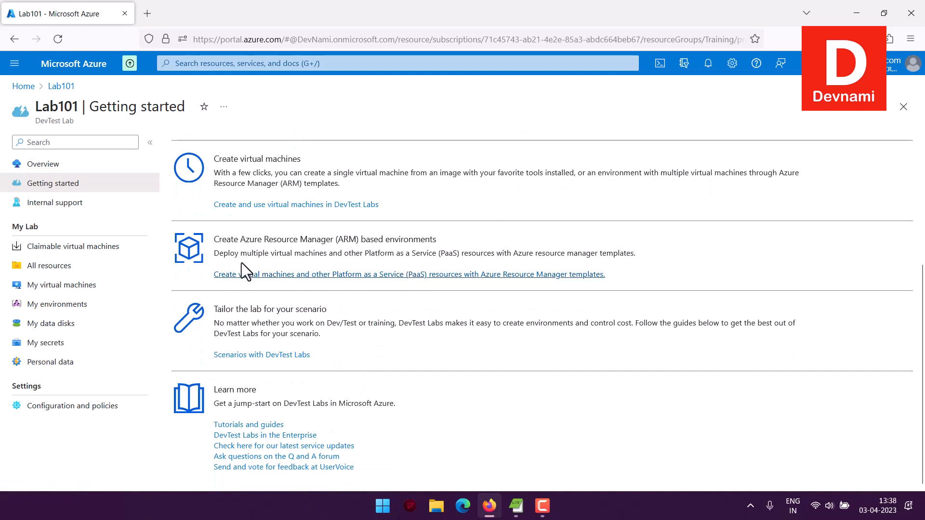
{"action": "left_click_drag", "start_coordinate": [247, 253], "coordinate": [626, 261]}
{"action": "left_click", "coordinate": [652, 256]}
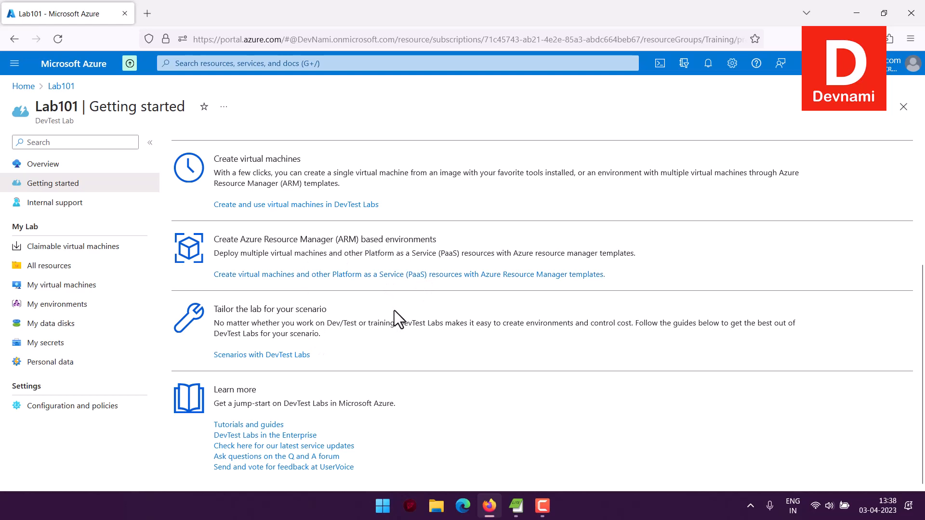
Return to the portal home, list the resource groups and open the Lab101-devnami001-139394 group
{"action": "left_click", "coordinate": [50, 171]}
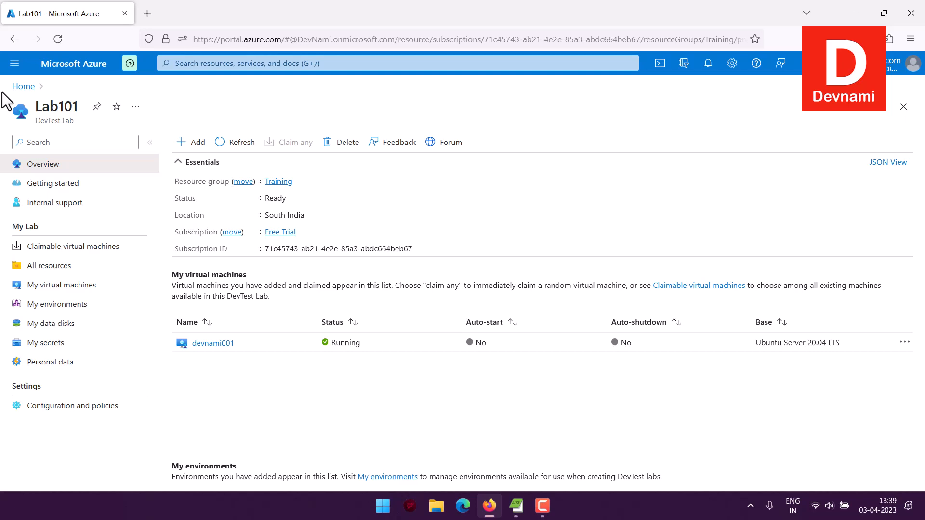
{"action": "left_click", "coordinate": [76, 66]}
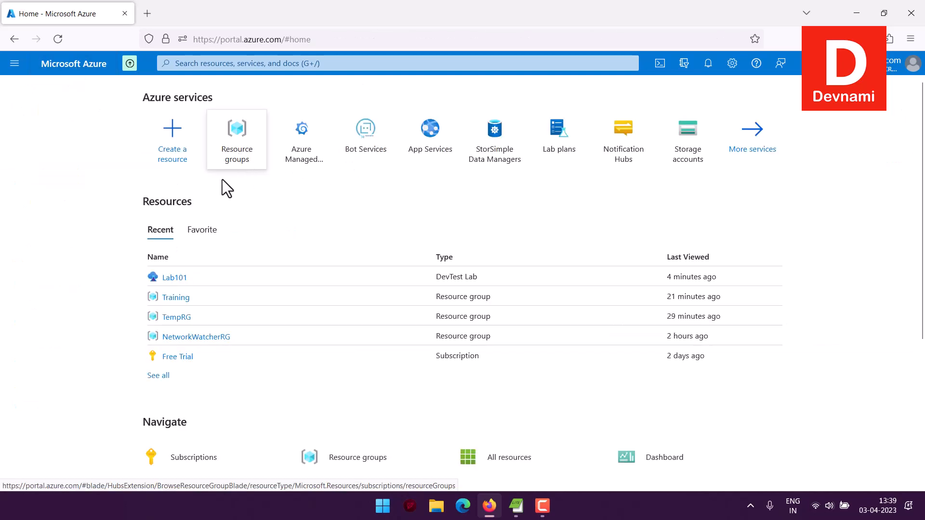
{"action": "left_click", "coordinate": [222, 179]}
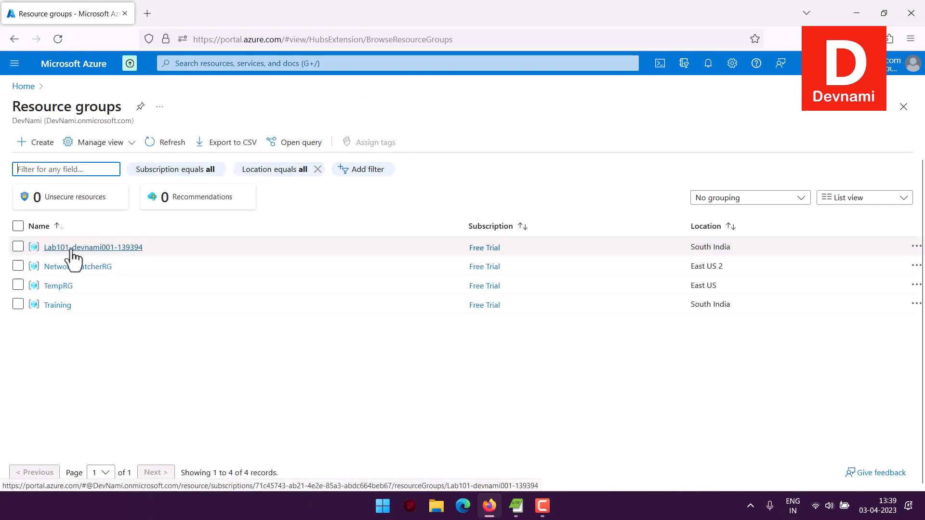
{"action": "left_click", "coordinate": [77, 248]}
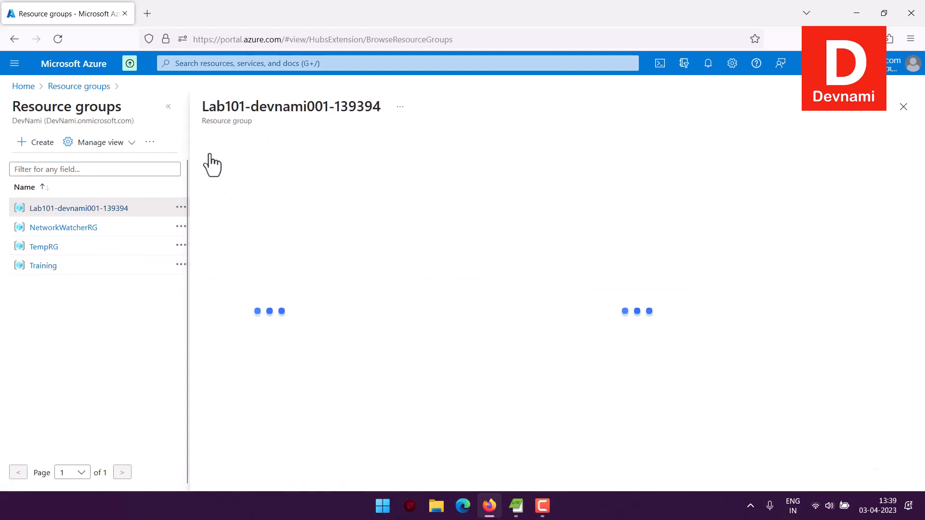